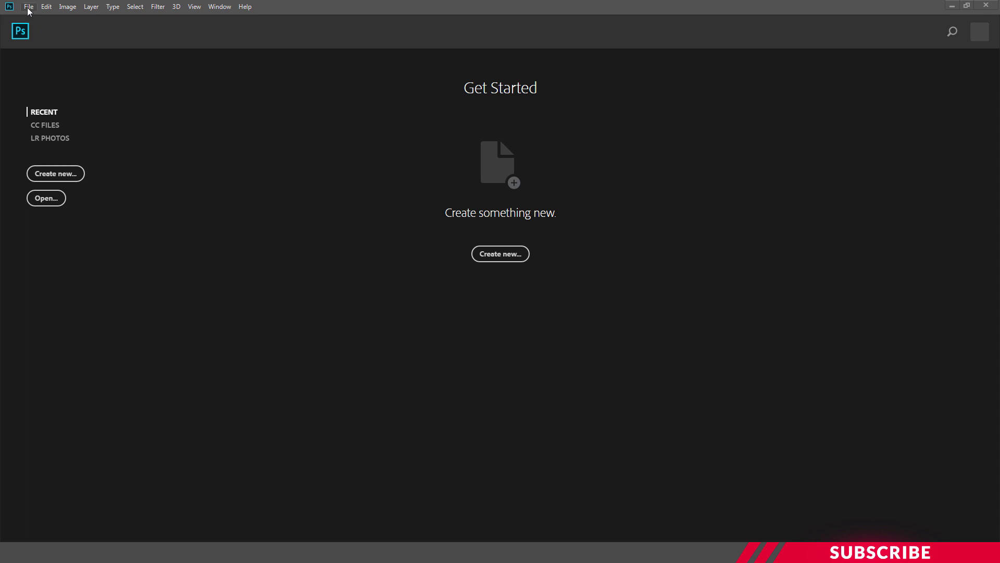
Step: Create a new 1200 x 1800 pixel portrait document at 150 pixels/inch with a white background
click(37, 20)
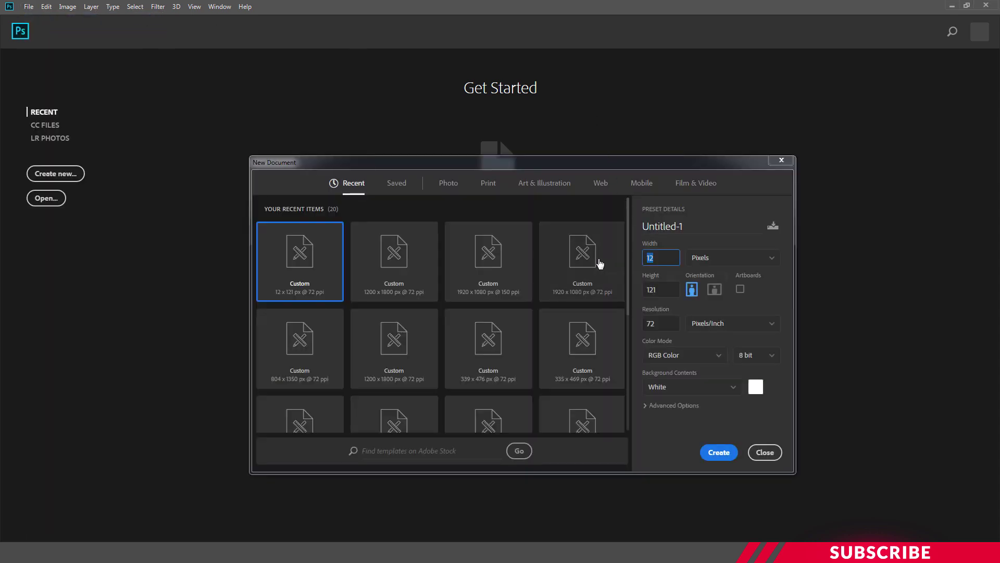
text(00)
key(Tab)
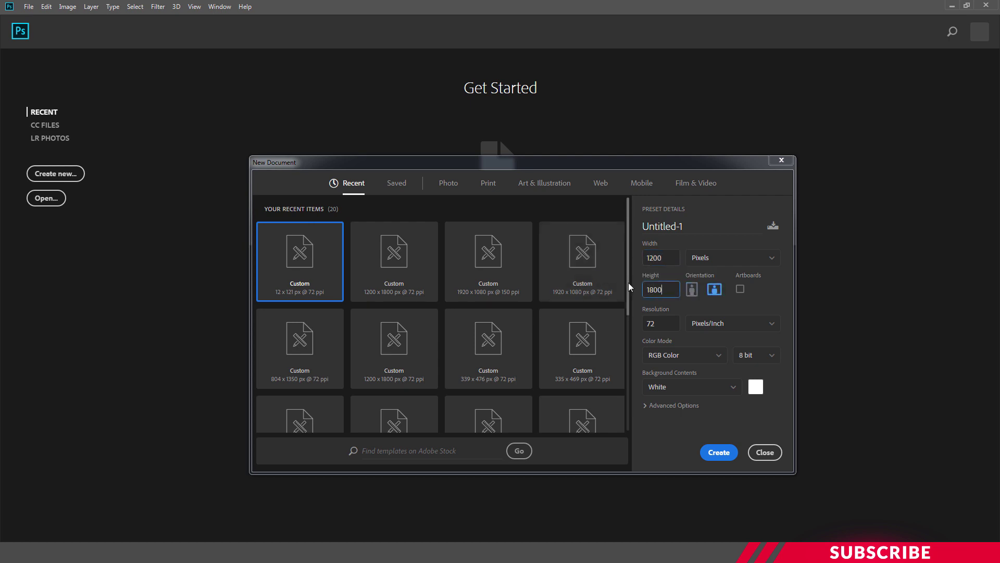
key(Tab)
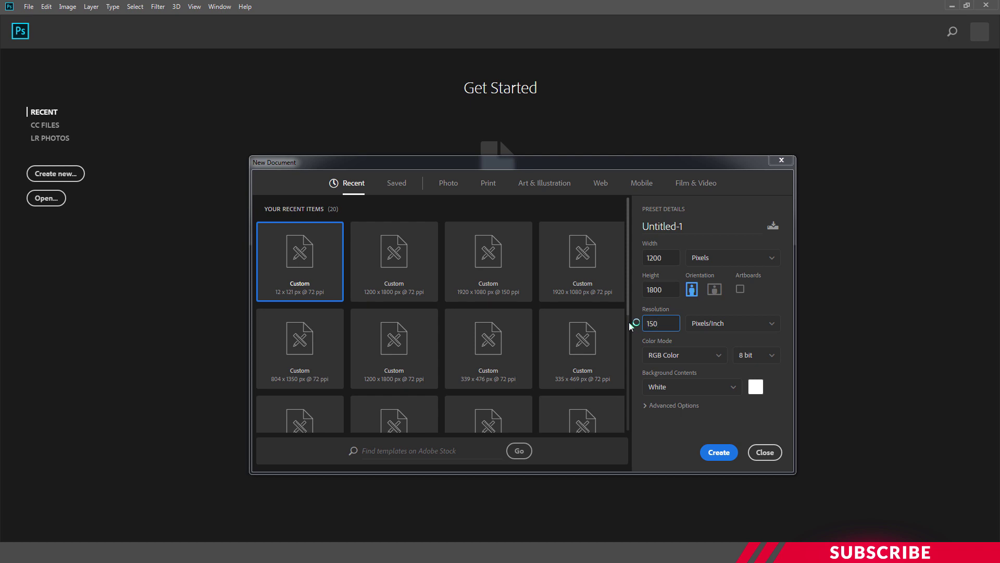
key(Return)
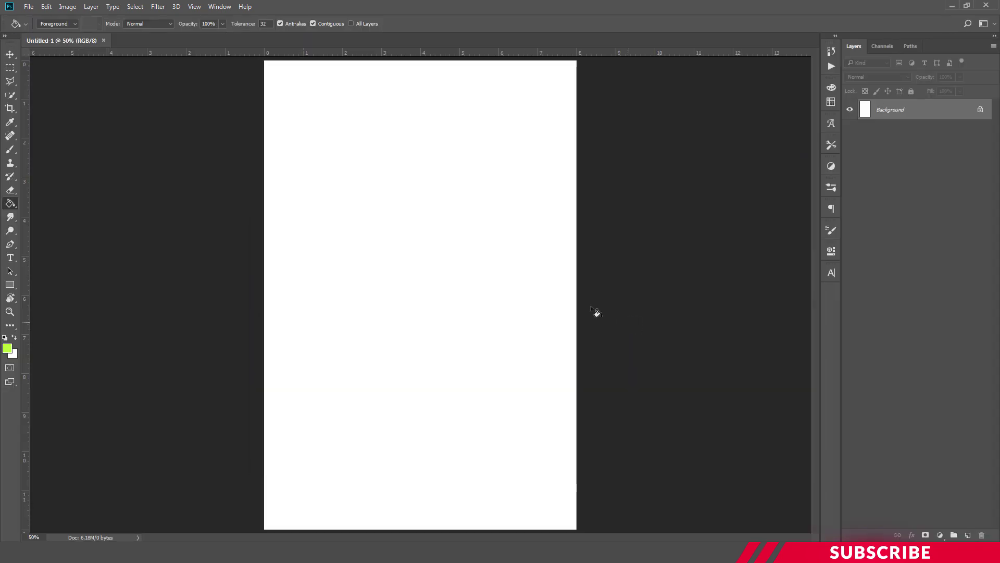
Step: Add a new layer above the background and fill it with the deep pink colour e71866
click(10, 54)
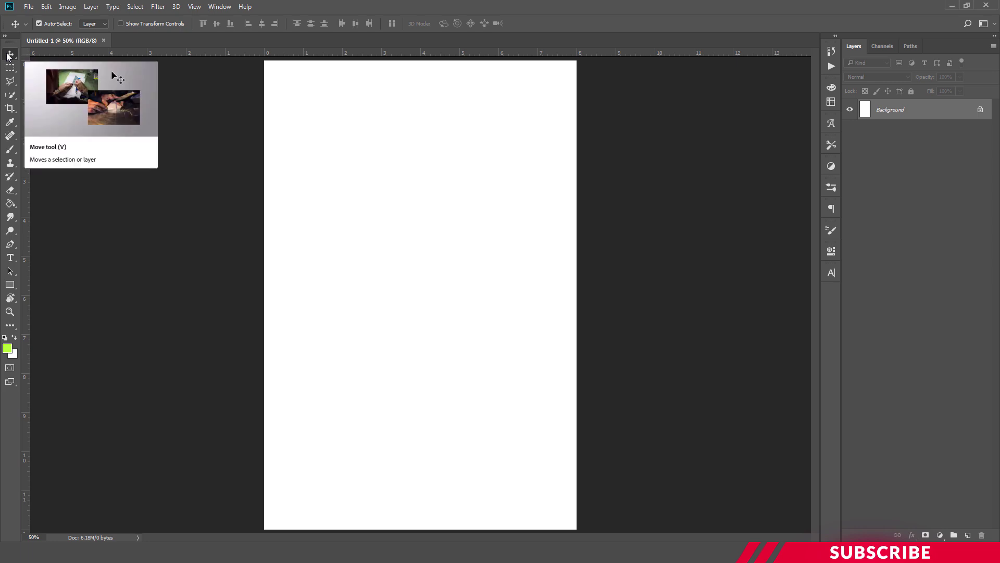
key(ctrl+minus)
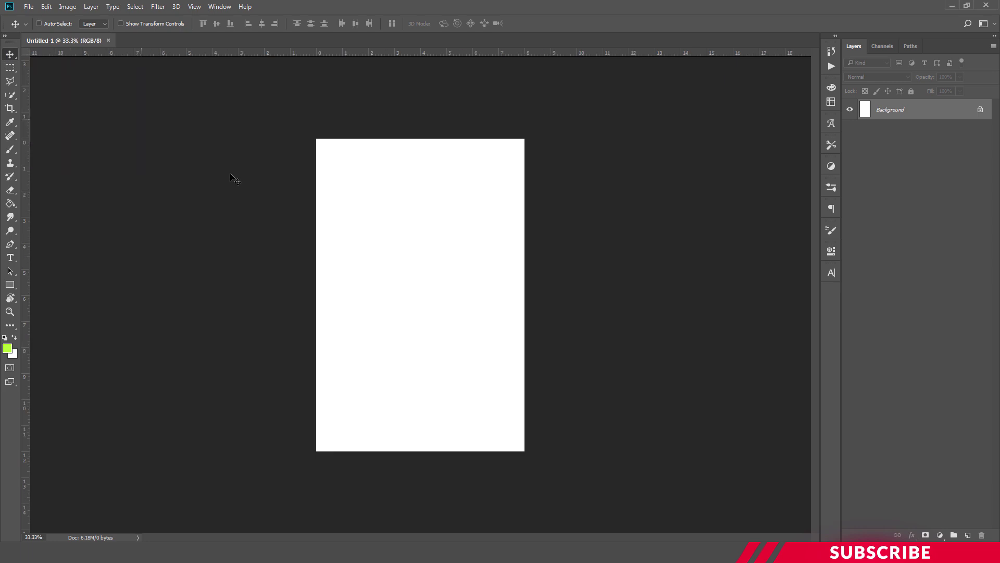
click(967, 536)
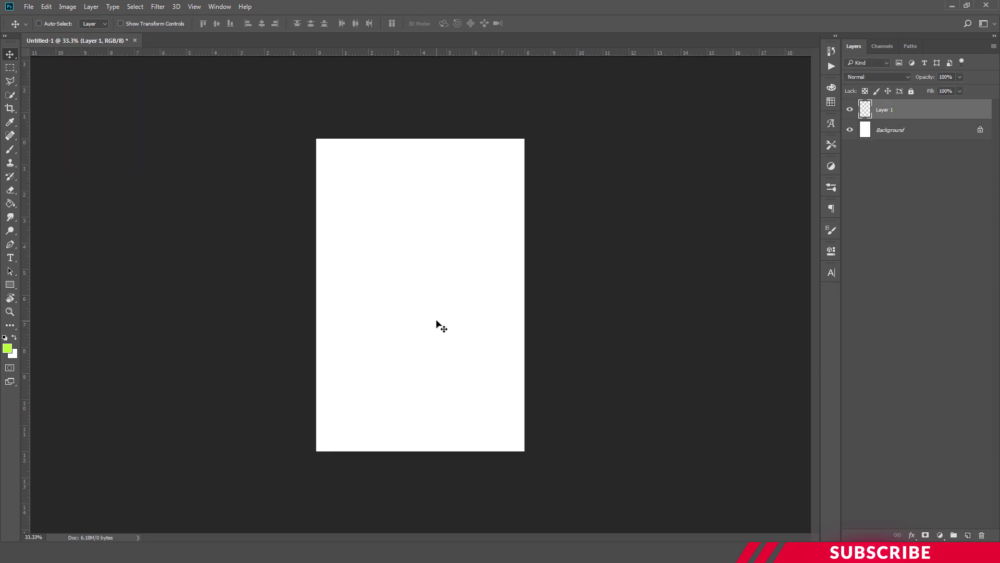
click(8, 348)
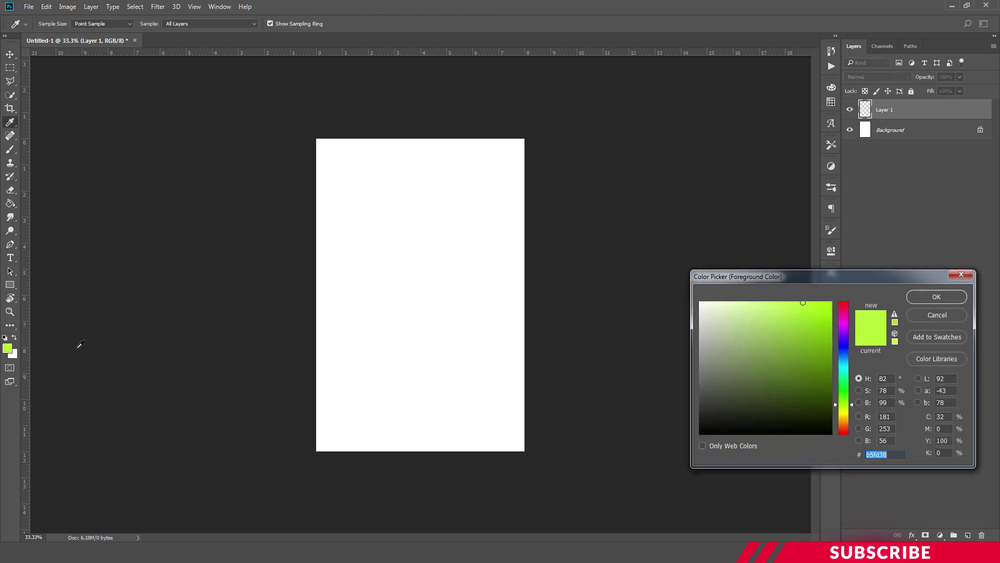
click(844, 314)
drag(844, 314, 818, 313)
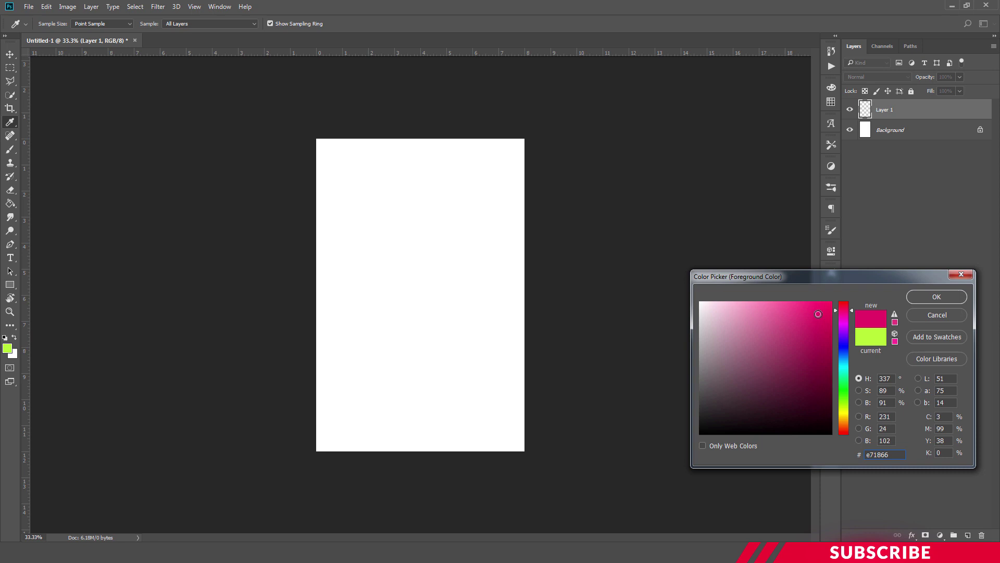
click(936, 297)
key(alt+BackSpace)
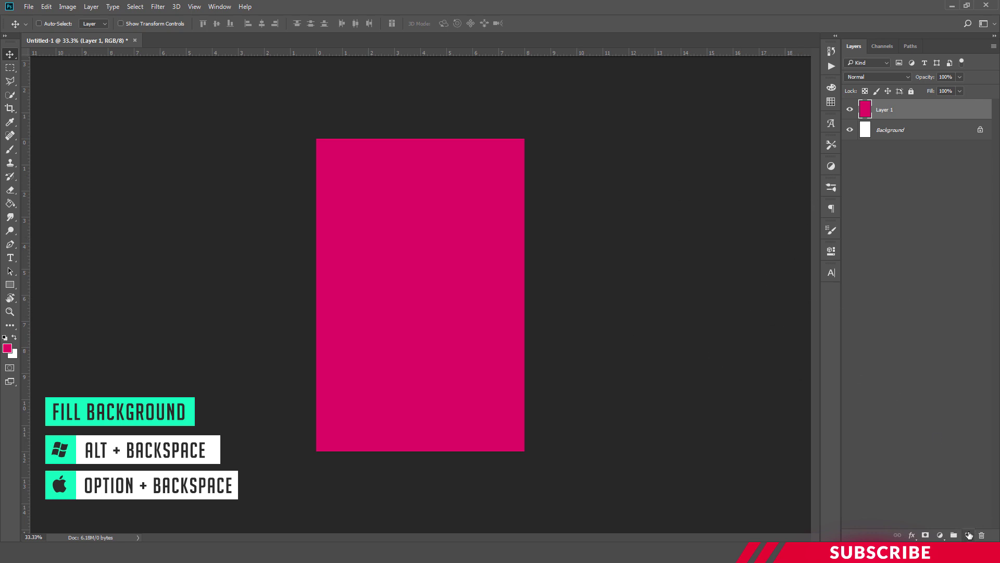
Step: Add another layer above the pink fill and set the foreground colour to light pink ff649e
click(968, 536)
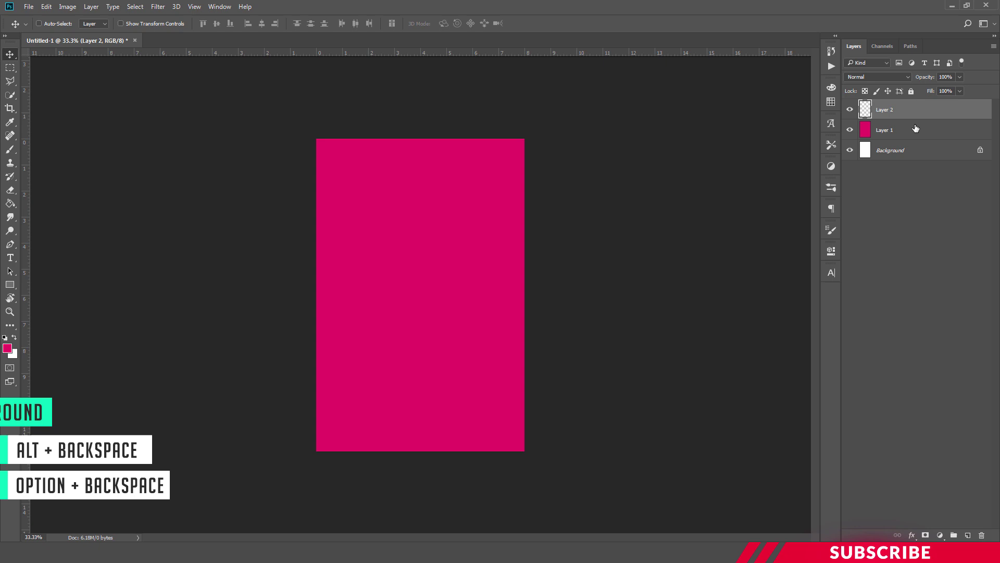
click(7, 348)
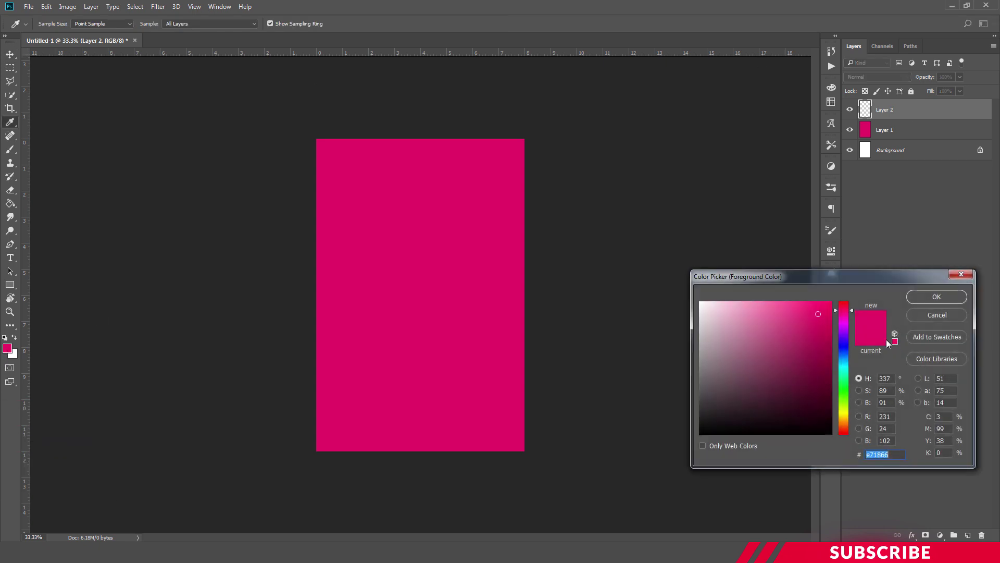
drag(816, 314, 781, 301)
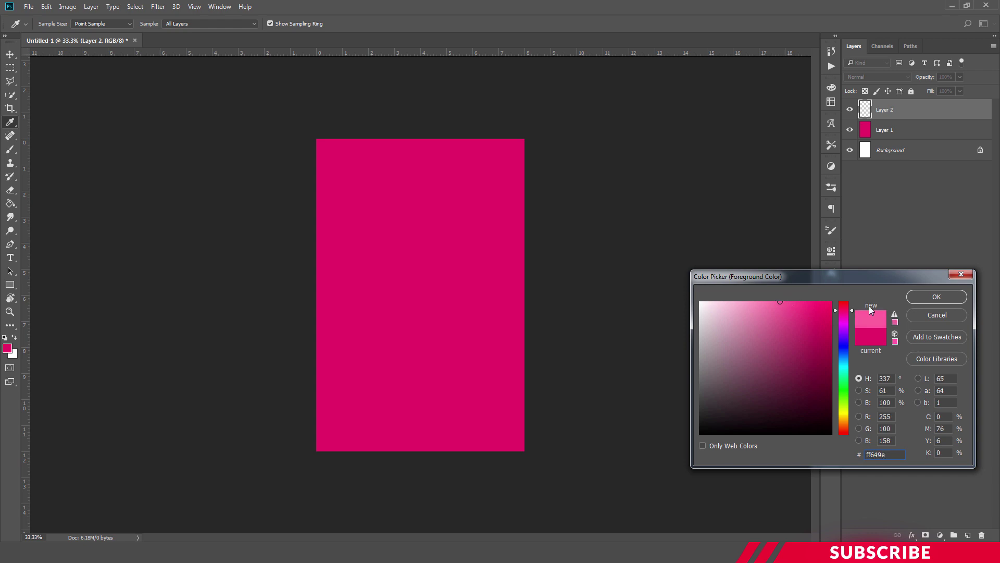
click(936, 297)
key(v)
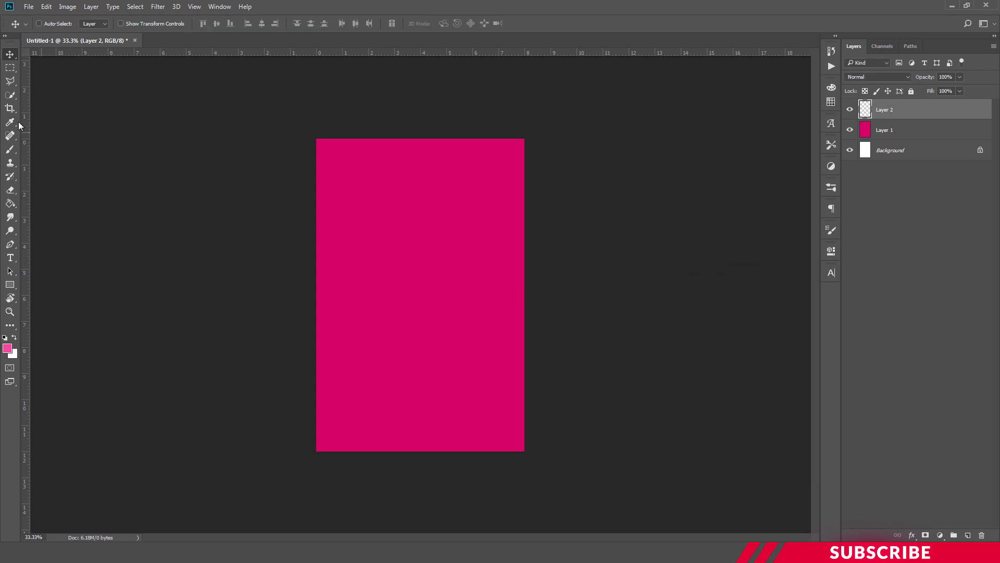
Step: Paint one light pink glow slightly above the canvas centre with a 1000 px Soft Round Pressure Opacity brush
click(10, 150)
right_click(10, 149)
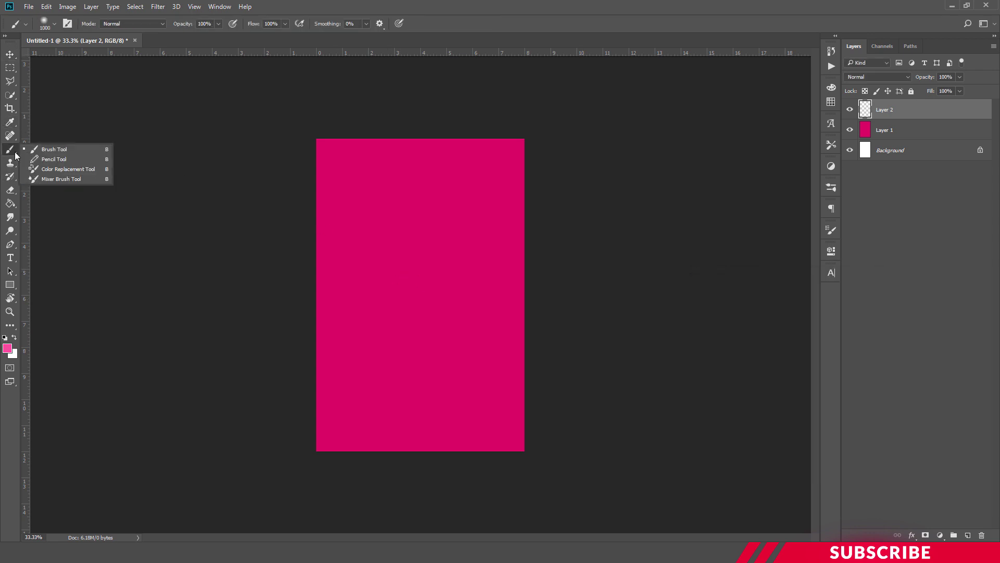
click(28, 152)
click(54, 23)
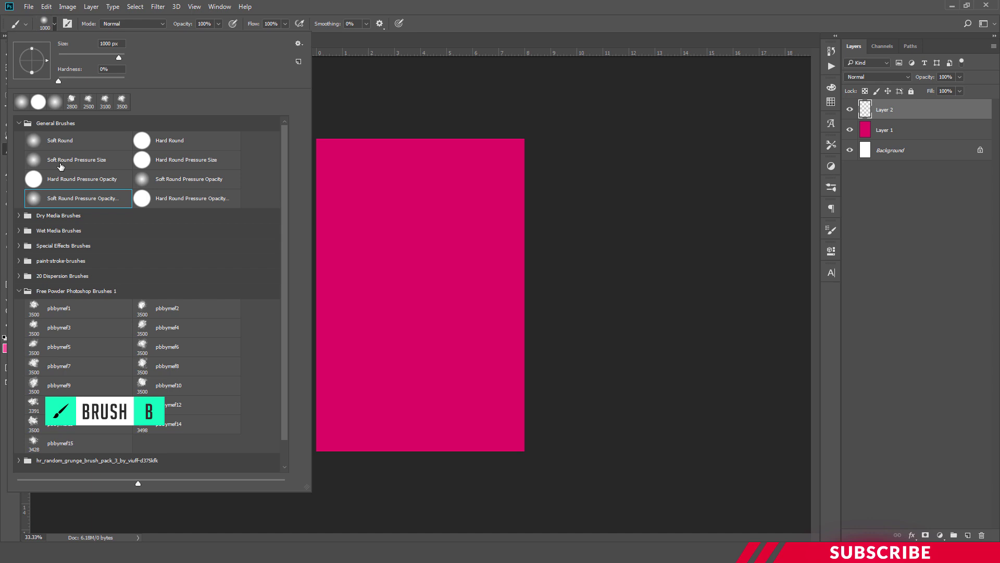
click(67, 198)
key(Return)
key(bracketright)
key(bracketright)
key(bracketright)
key(bracketright)
key(bracketright)
key(bracketright)
key(bracketright)
key(bracketright)
key(bracketright)
key(bracketright)
key(bracketright)
key(bracketright)
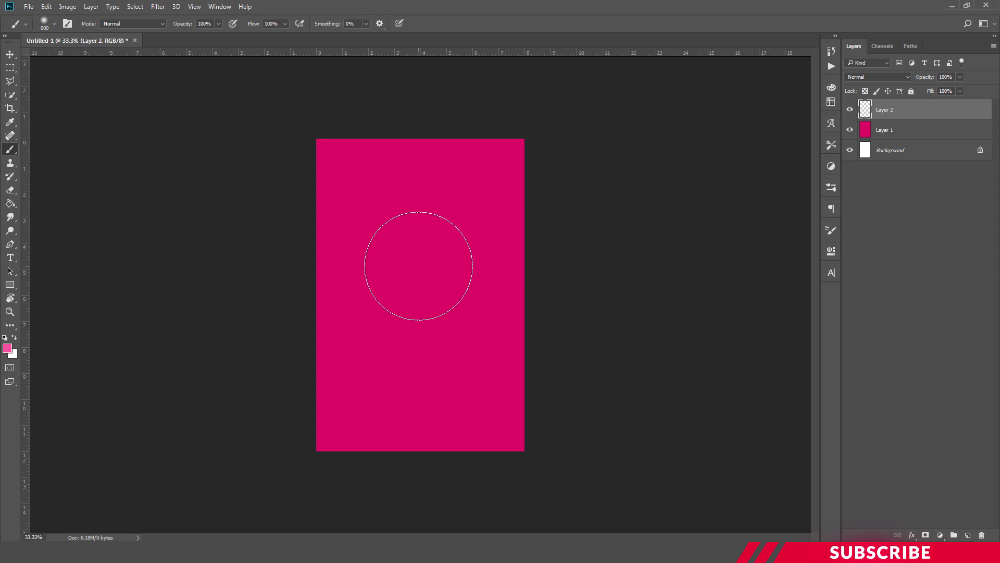
key(bracketright)
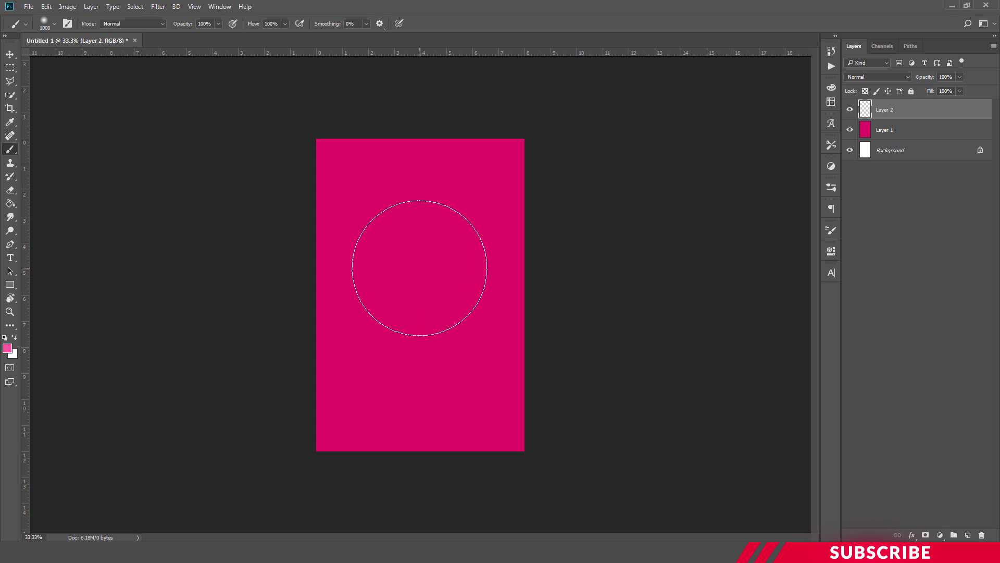
click(419, 268)
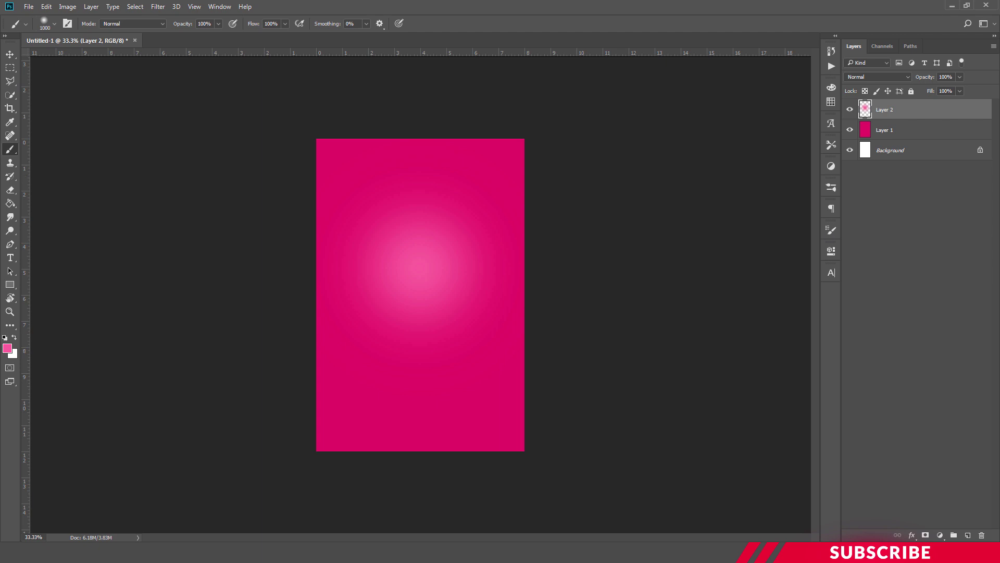
click(9, 56)
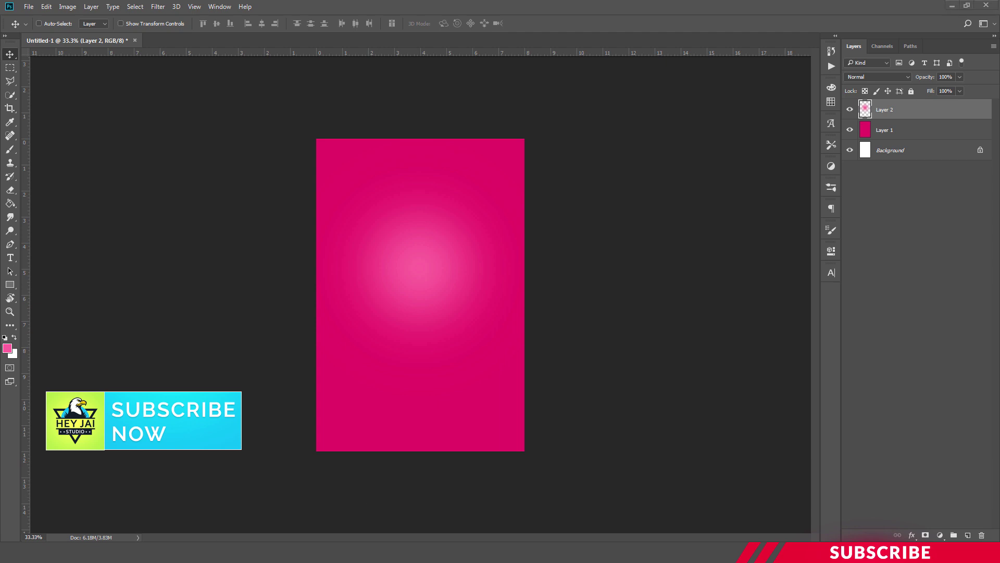
Step: Switch to the PT4 folder in the file explorer and open the Pic-1 image in Photoshop
key(alt+Tab)
click(599, 139)
click(604, 99)
right_click(602, 98)
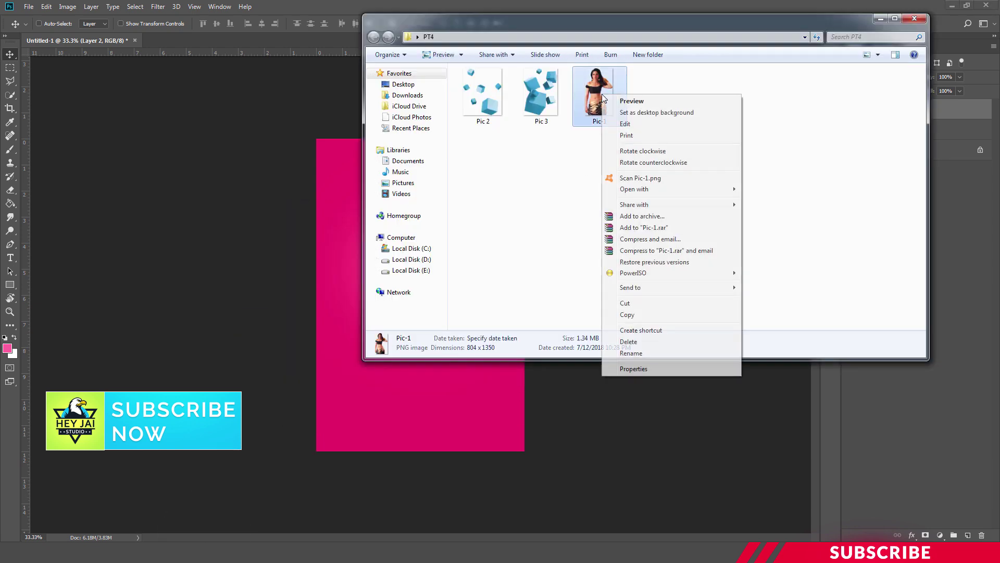
mouse_move(651, 190)
click(776, 190)
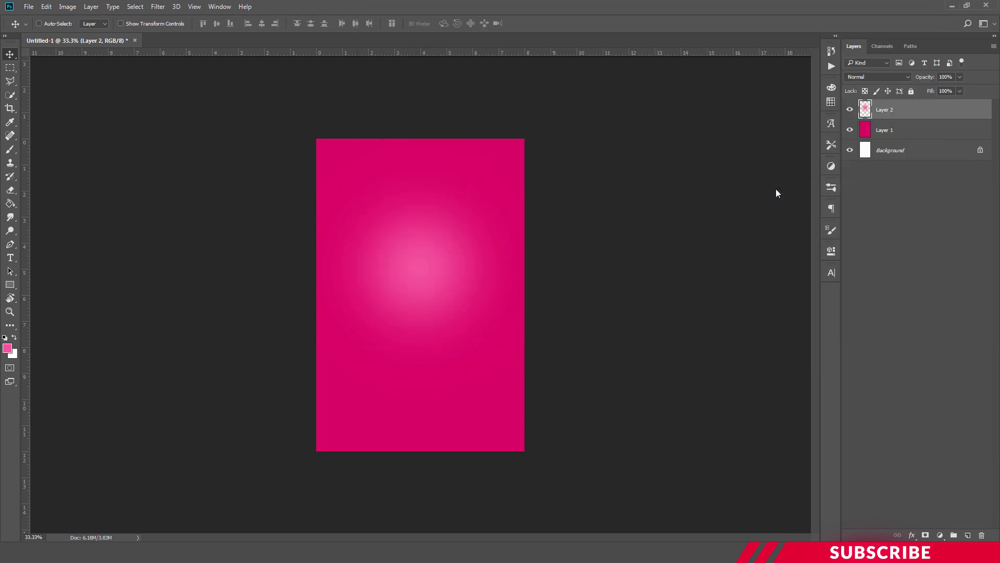
Step: Bring the cut-out woman from Pic-1.png into the poster document, close the source image, and place her over the glow
drag(223, 42, 722, 49)
drag(761, 129, 431, 196)
click(912, 48)
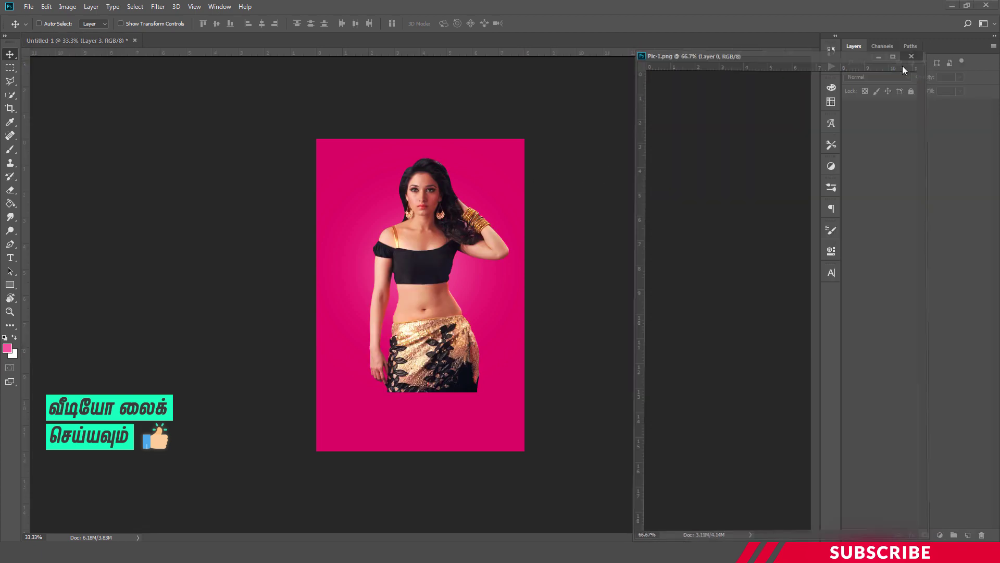
drag(422, 267, 408, 289)
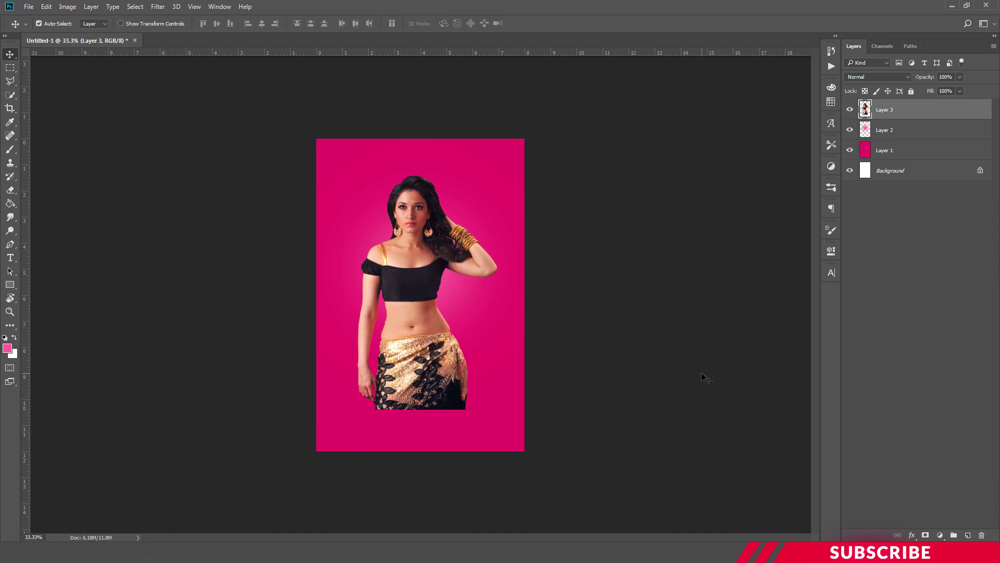
Step: Scale the woman's layer to about 80% with Free Transform and position her over the glow near the canvas centre
key(ctrl+t)
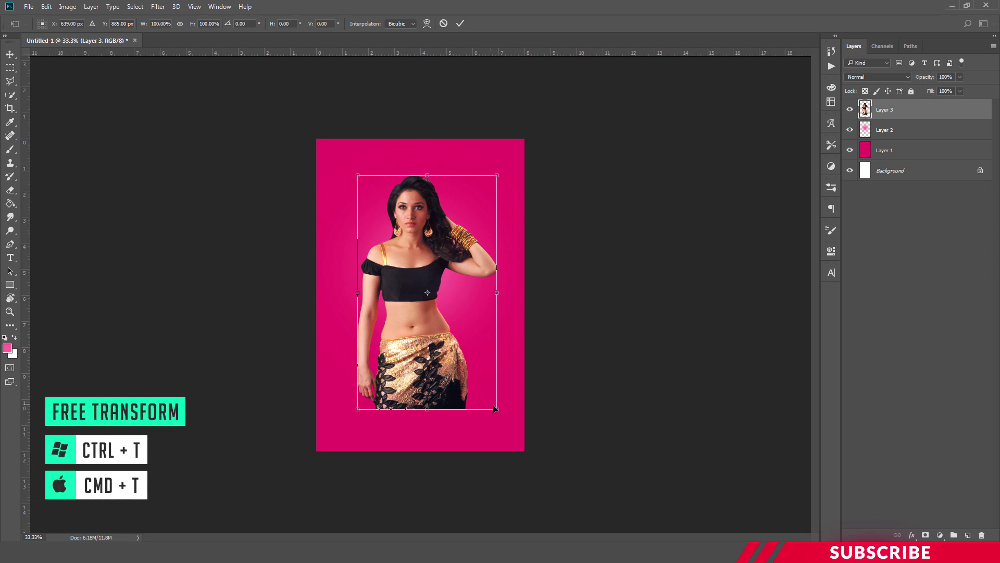
drag(497, 410, 472, 368)
key(ctrl+plus)
drag(414, 321, 432, 336)
drag(512, 424, 506, 412)
drag(445, 382, 447, 385)
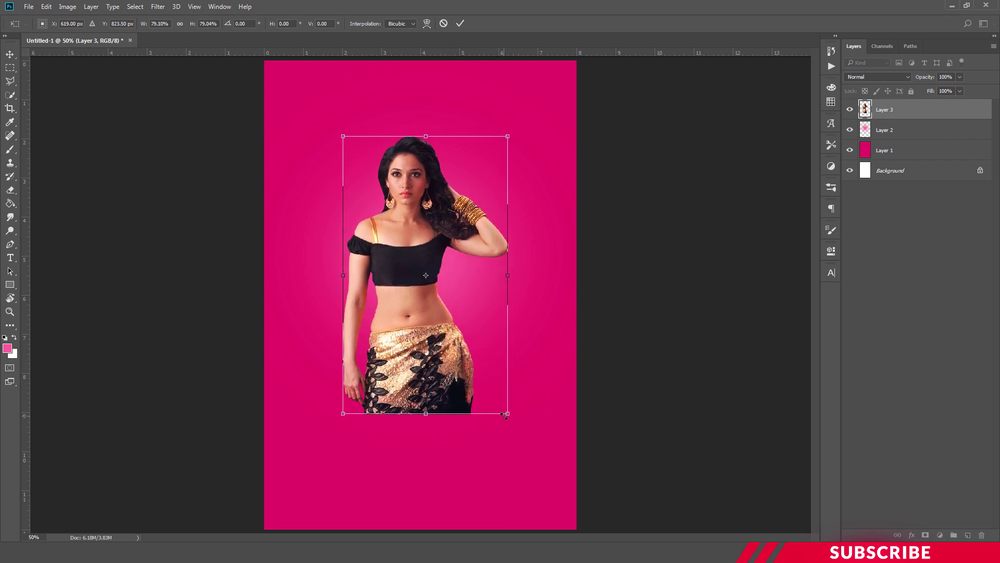
drag(506, 414, 511, 417)
drag(436, 334, 441, 328)
key(Return)
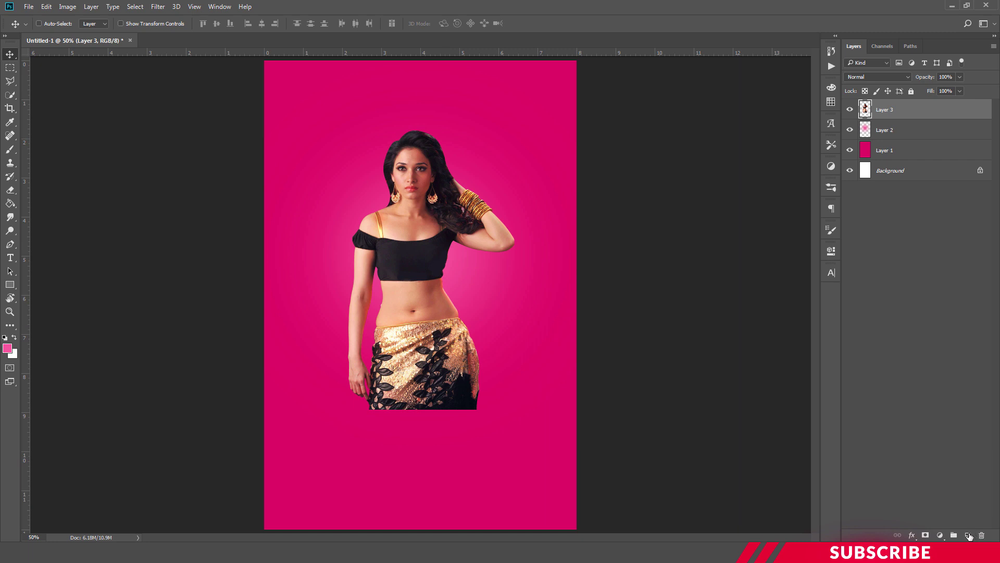
Step: Add a new layer above the woman and set the foreground colour to lime green c3f52b
click(967, 536)
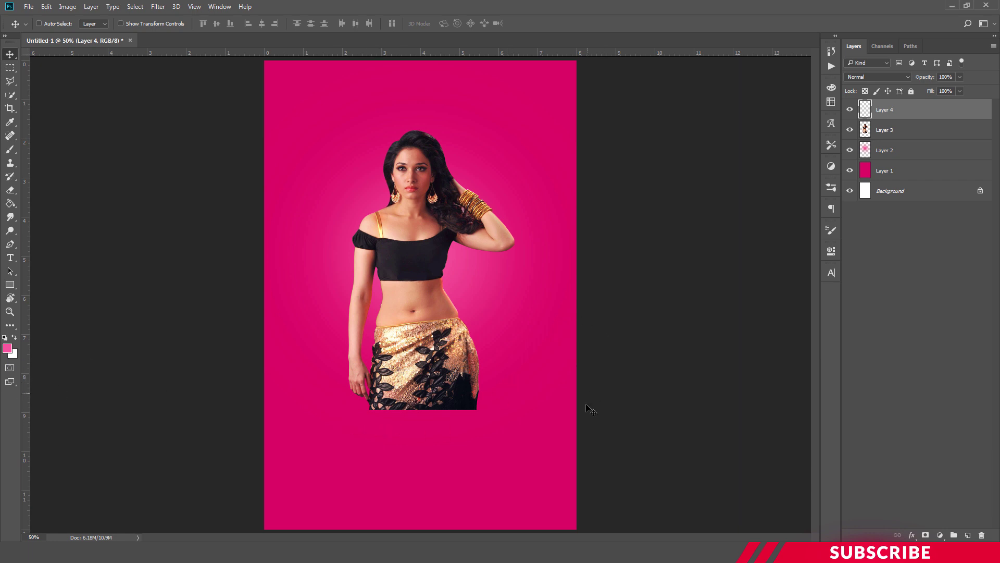
click(7, 347)
mouse_move(844, 386)
mouse_down()
mouse_move(844, 411)
mouse_move(837, 402)
mouse_up()
click(803, 303)
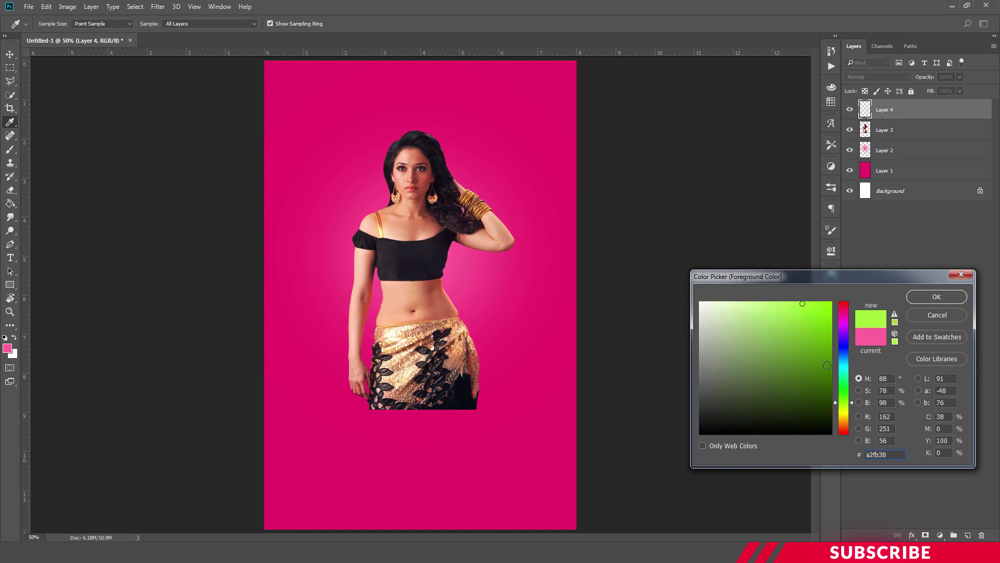
click(836, 401)
drag(835, 401, 836, 406)
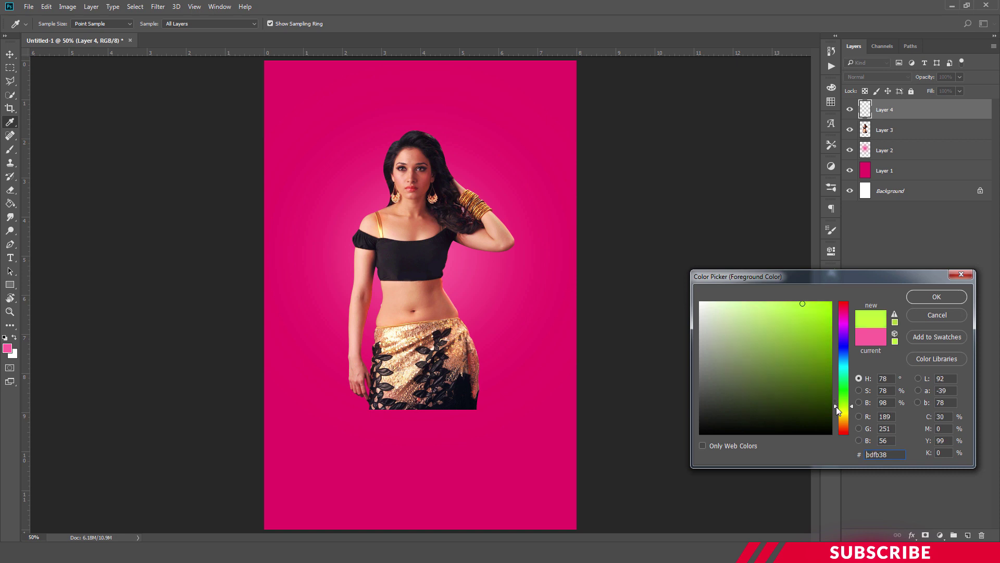
click(808, 307)
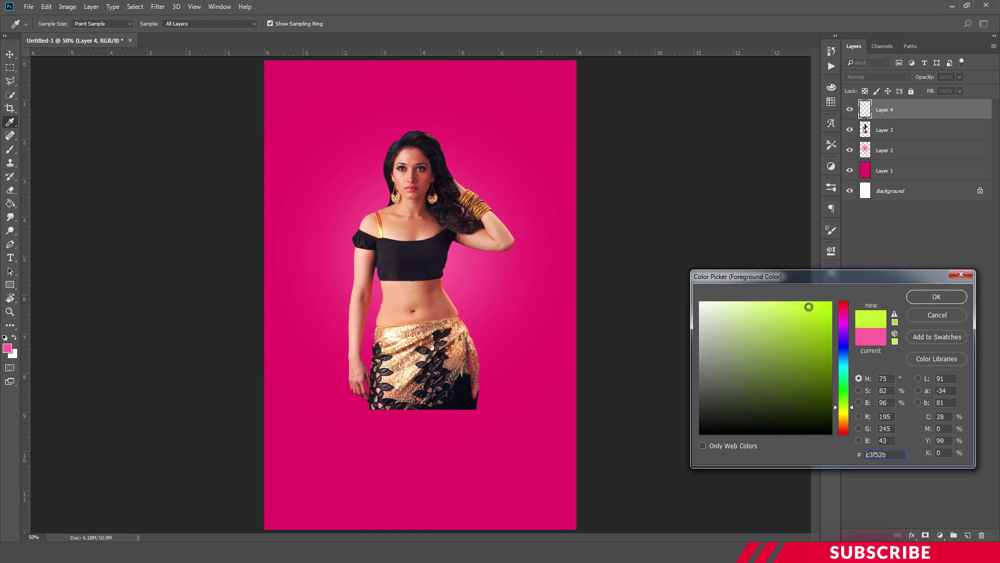
click(936, 297)
key(v)
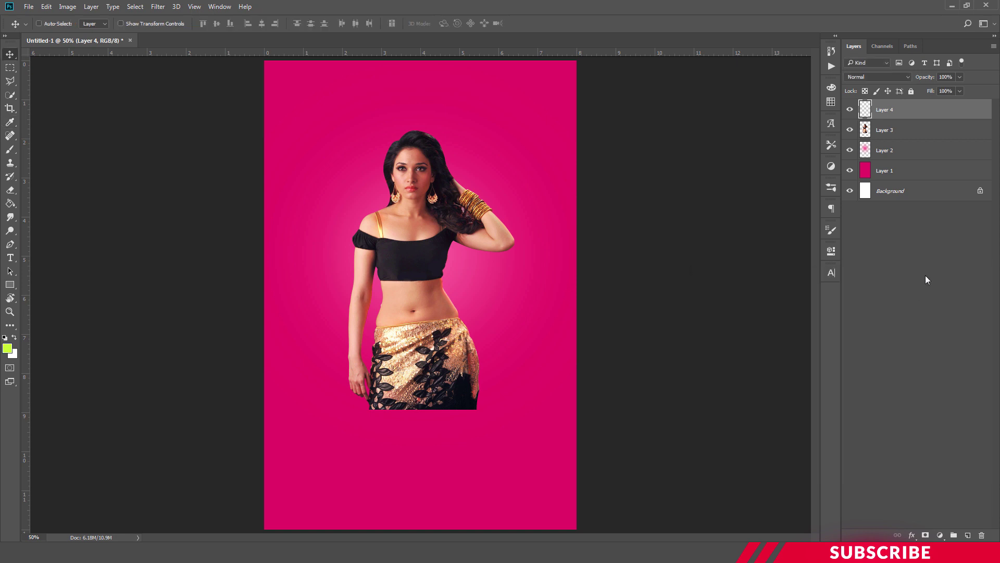
Step: Outline an angular selection with the Polygonal Lasso across the woman's lower skirt, rising to a point near the canvas's right edge
click(10, 82)
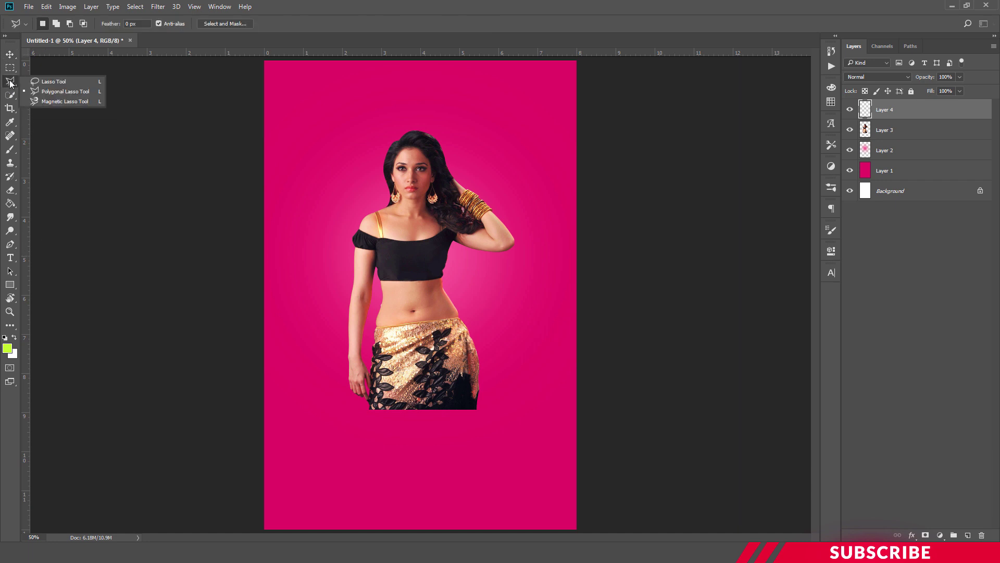
click(48, 96)
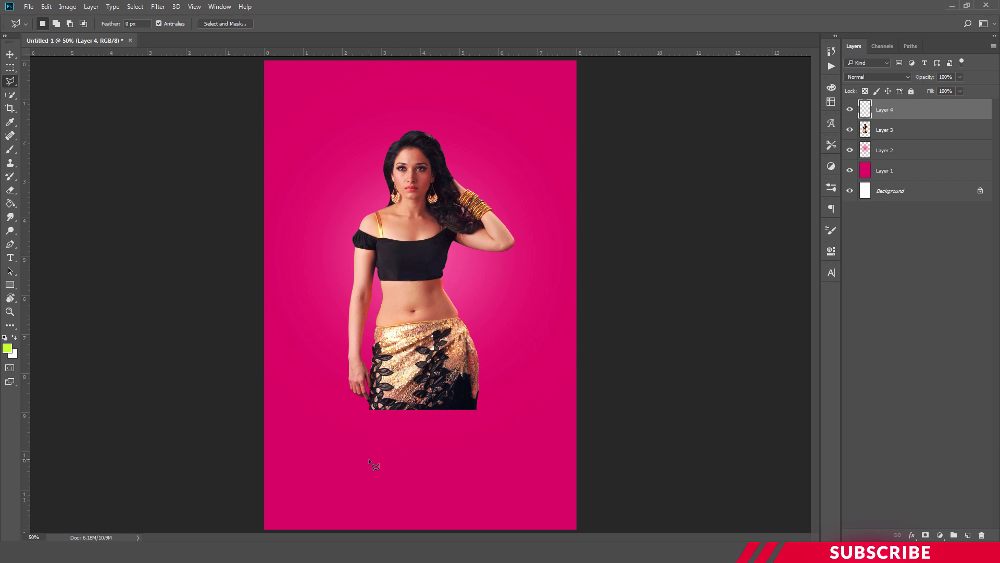
click(311, 438)
click(517, 427)
click(307, 431)
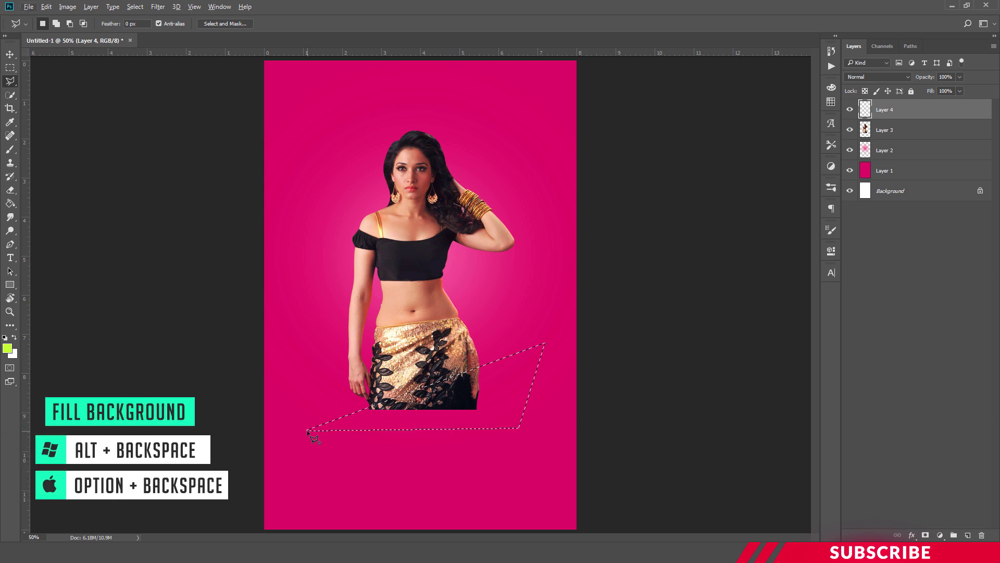
Step: Fill the angular selection with the lime green foreground colour and deselect it
key(alt+BackSpace)
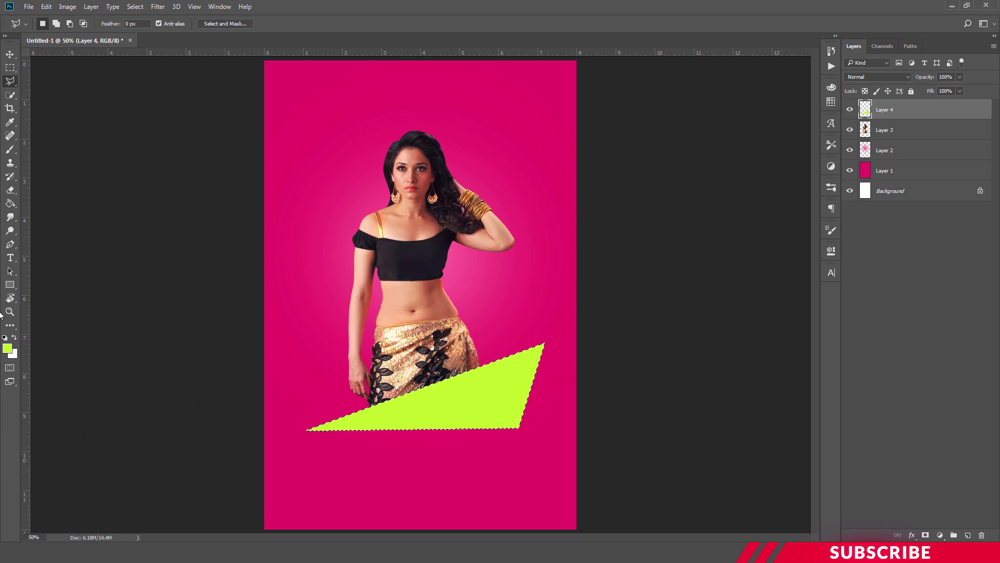
key(ctrl+d)
key(ctrl+minus)
key(ctrl+plus)
Step: Duplicate the lime green shape's layer and move the copy into the poster's lower-right corner, partly off the canvas
key(ctrl+j)
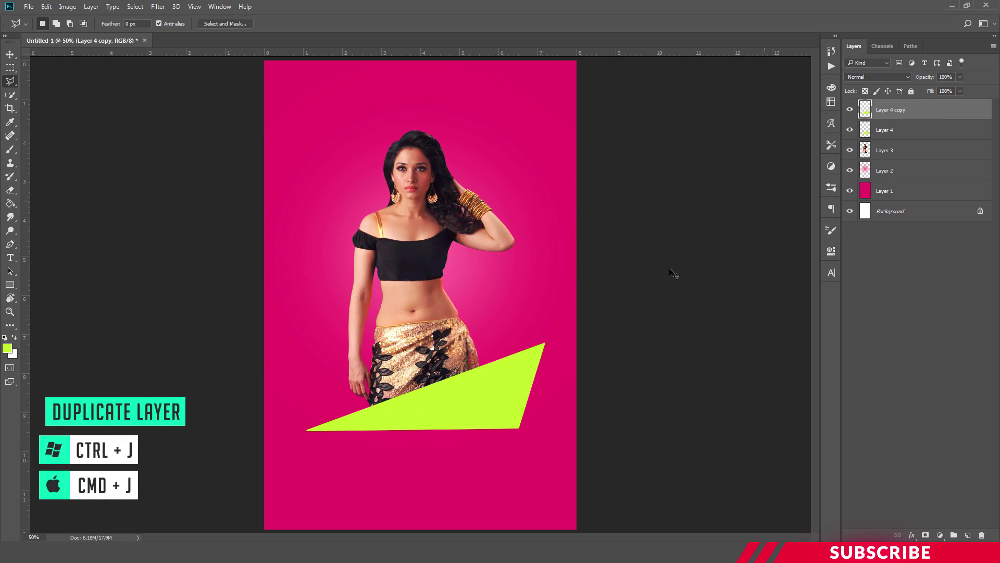
key(ctrl+minus)
click(10, 54)
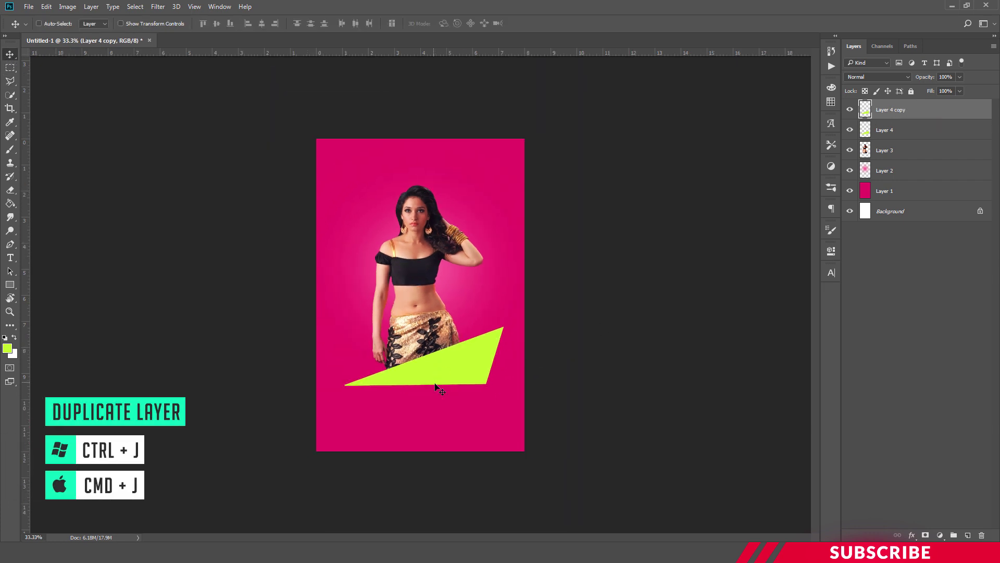
drag(468, 388, 515, 445)
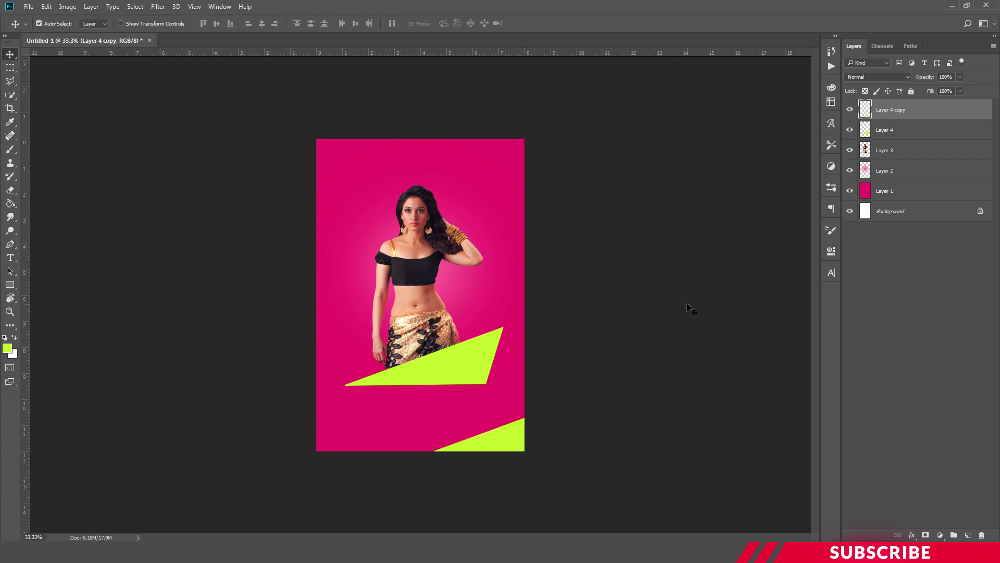
key(ctrl+plus)
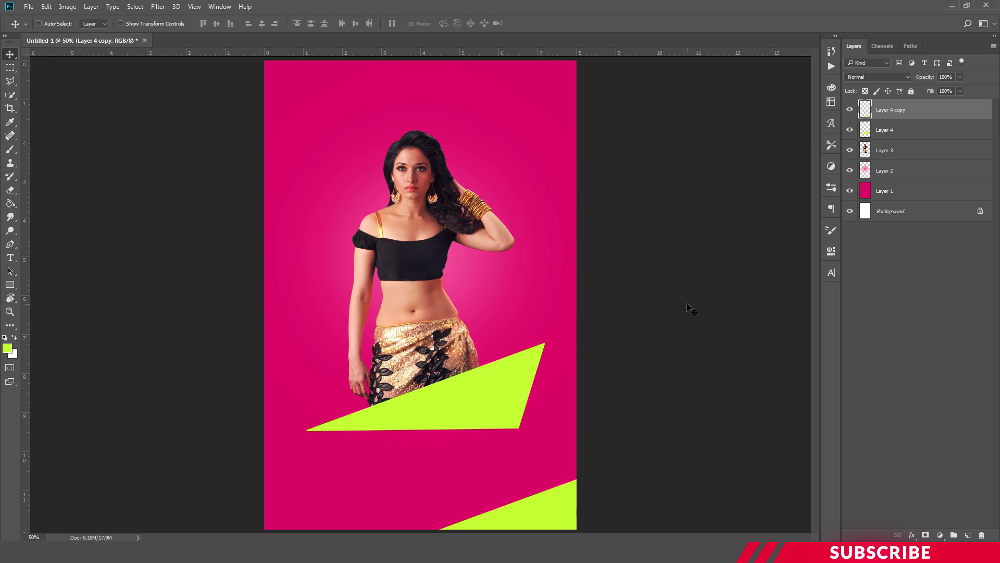
Step: Switch to the PT4 folder and open Pic 2.png in Photoshop
key(alt+Tab)
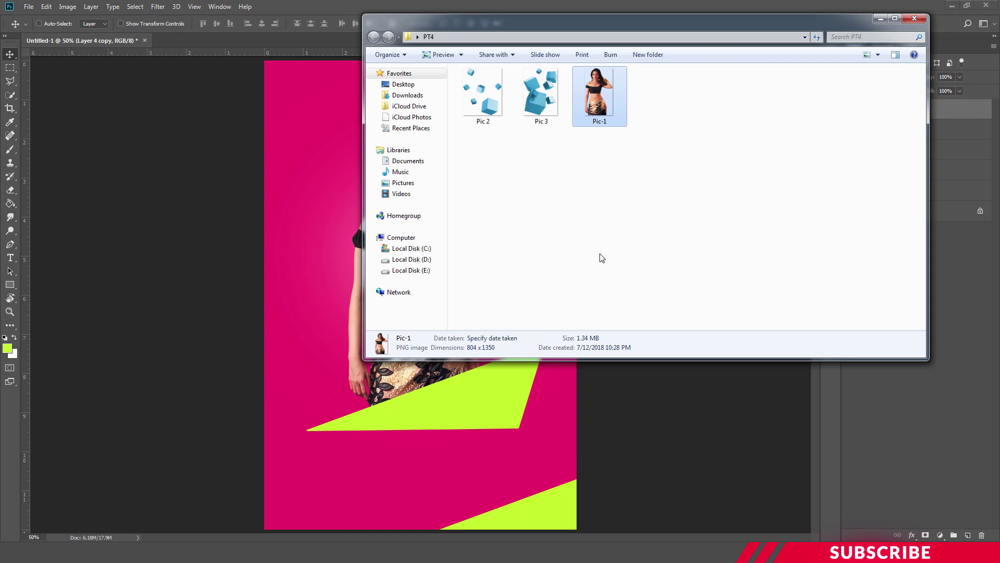
click(489, 109)
right_click(489, 108)
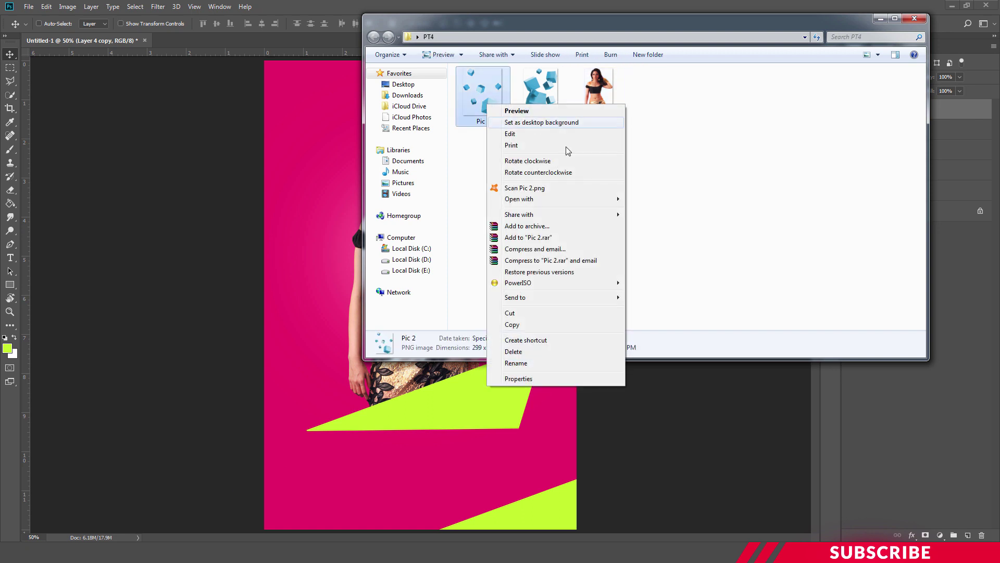
mouse_move(557, 200)
click(638, 200)
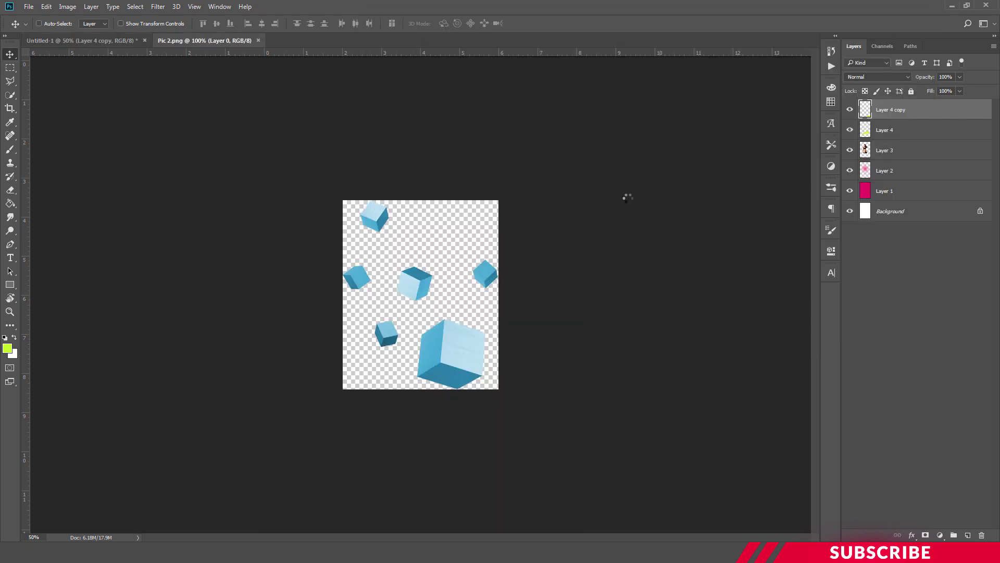
Step: Bring the cubes from Pic 2.png into the poster, close the source image, and place them behind the woman beside her lowered hand
drag(218, 40, 659, 79)
drag(703, 240, 355, 364)
click(738, 77)
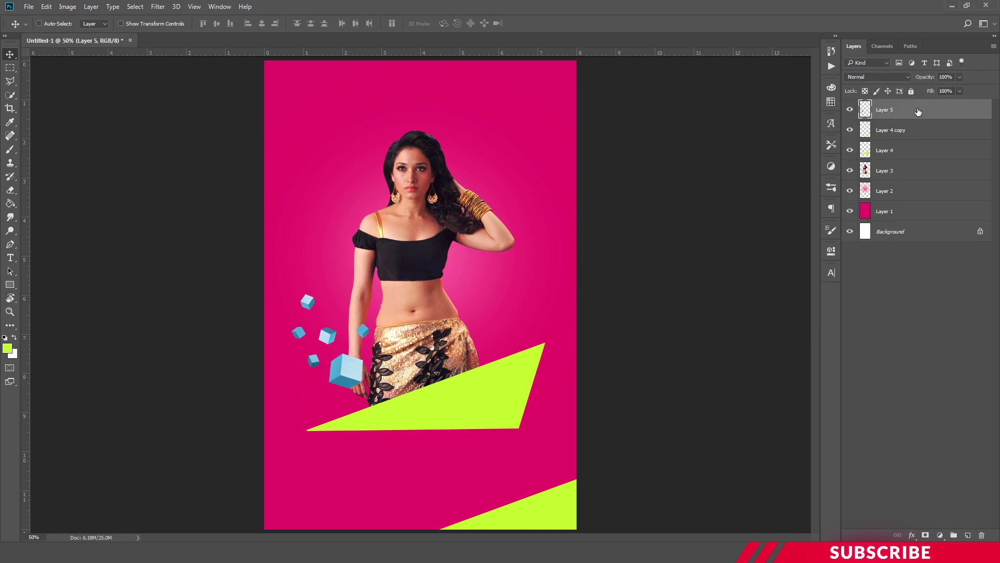
drag(892, 111, 914, 180)
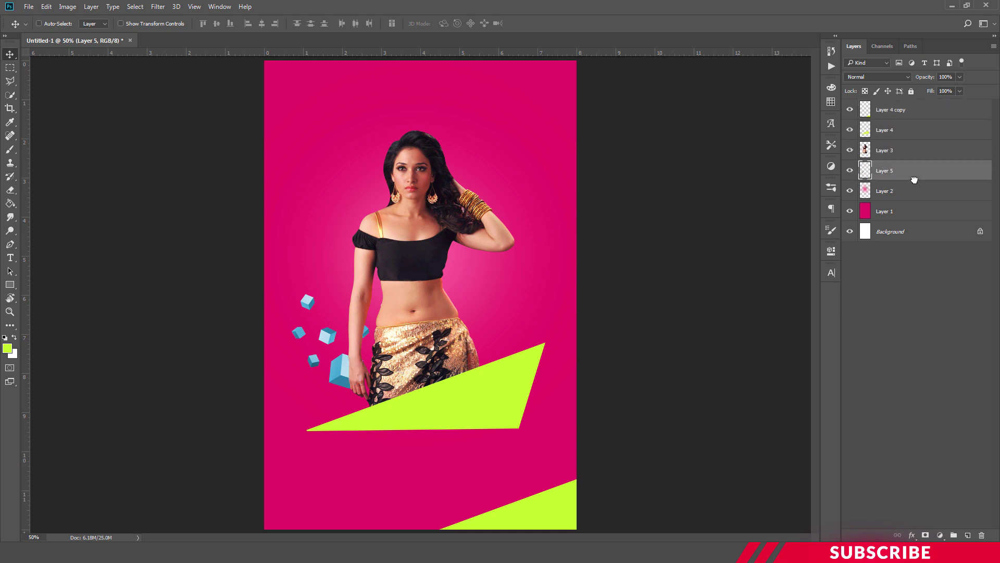
drag(354, 377, 336, 408)
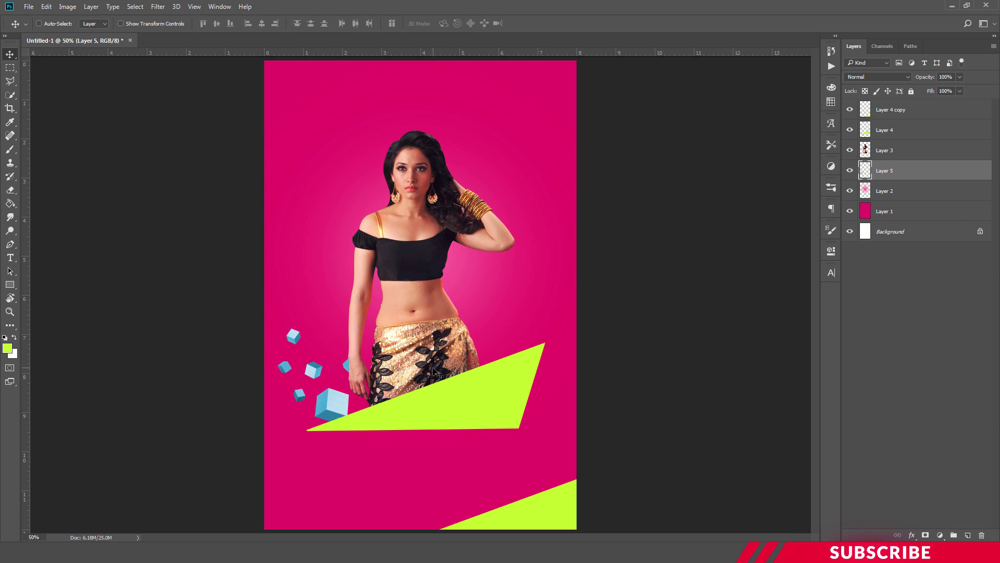
Step: Switch to the PT4 folder and open Pic 3.png in Photoshop
key(alt+Tab)
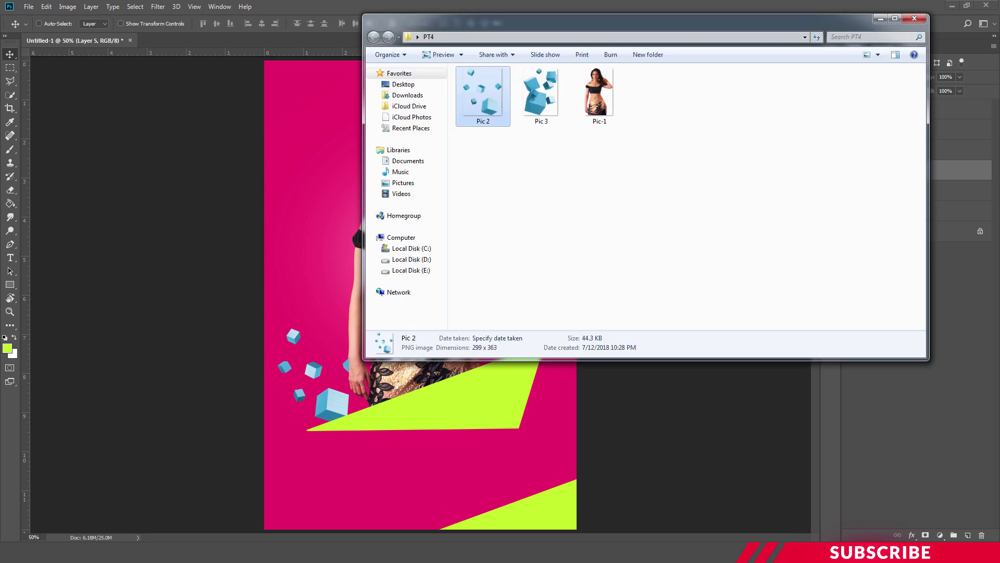
click(547, 103)
right_click(548, 104)
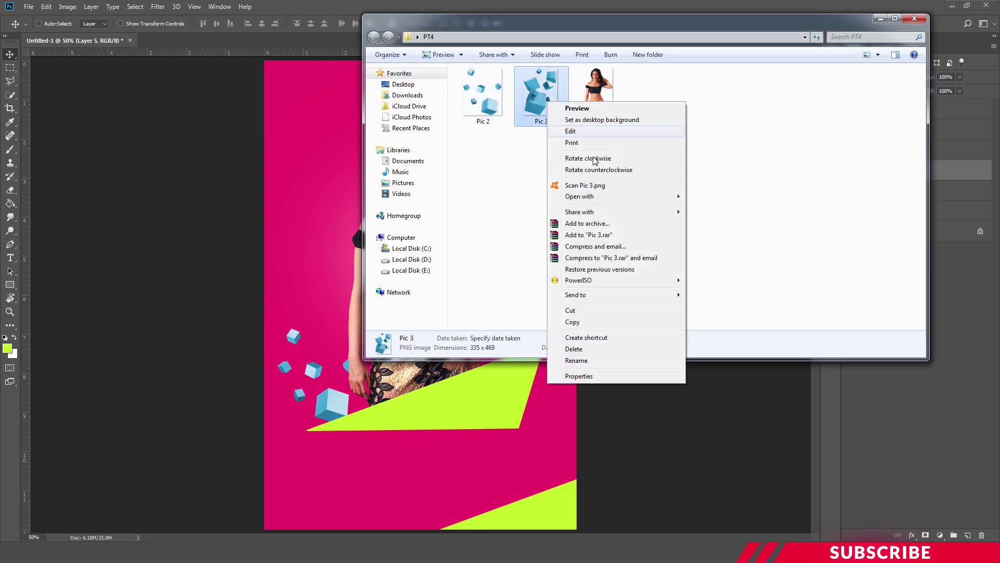
mouse_move(591, 198)
click(729, 196)
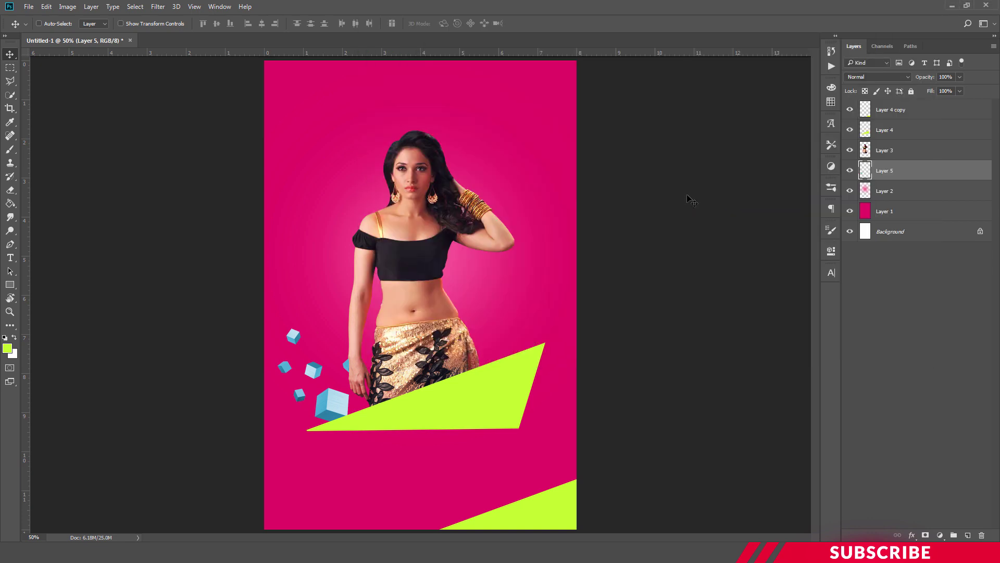
Step: Bring the cubes from Pic 3.png into the poster behind the woman and close the source image
drag(229, 40, 243, 69)
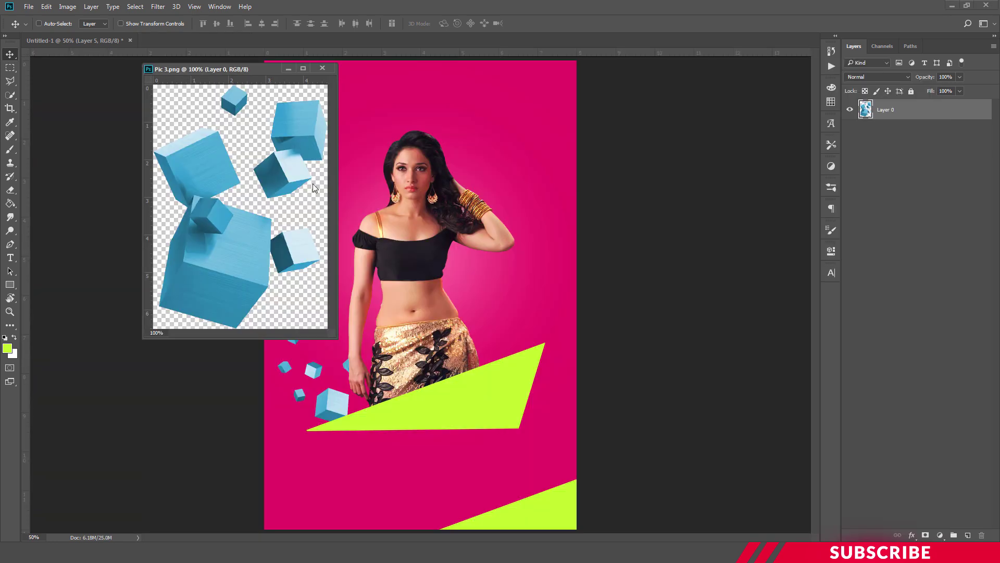
drag(290, 185, 503, 281)
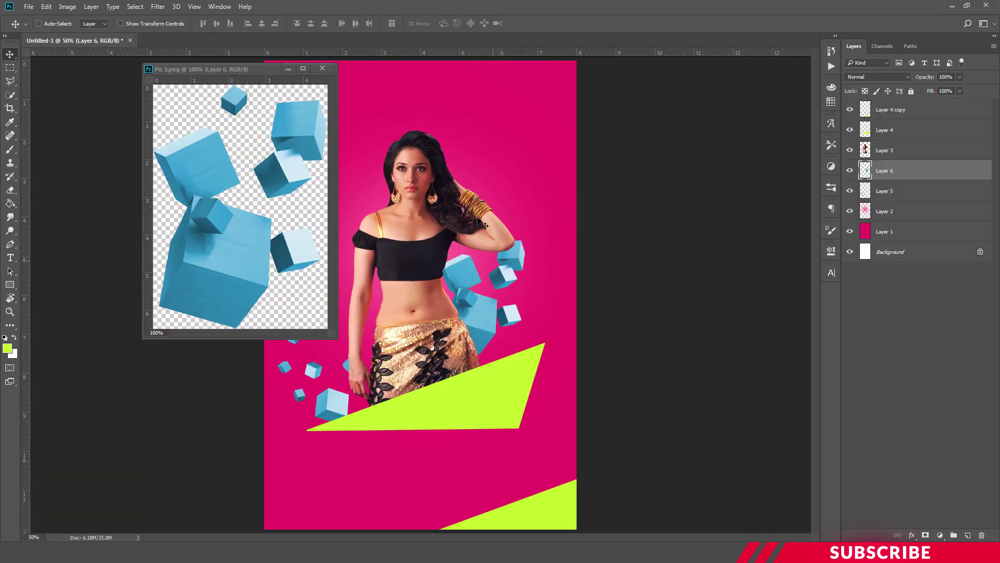
key(ctrl+w)
Step: Position the large cubes beside the woman's hip below her raised elbow, nudging them down against the green shape's upper edge
drag(485, 318, 521, 332)
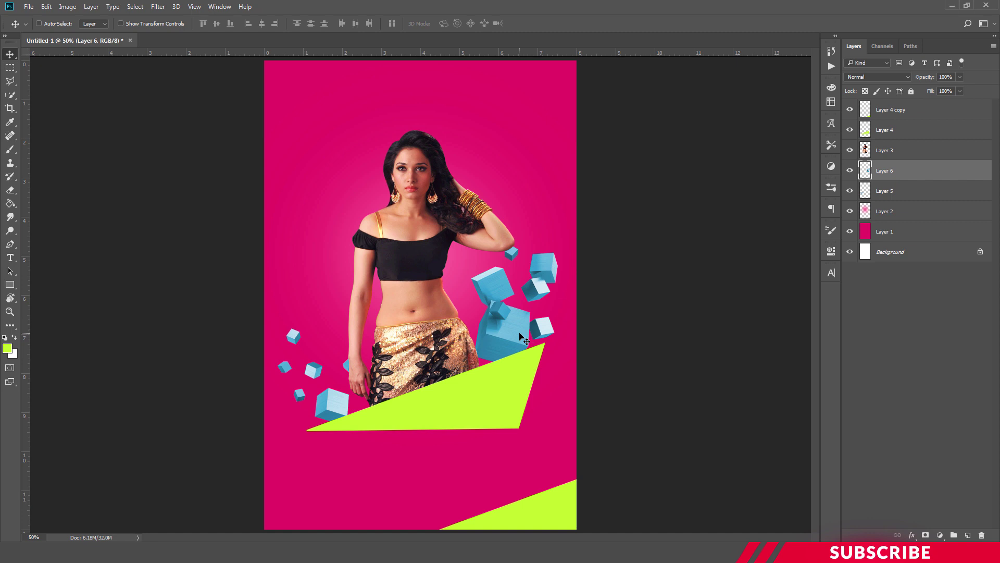
key(Down)
key(Down)
key(Down)
key(Down)
key(Down)
key(Down)
key(Down)
key(Down)
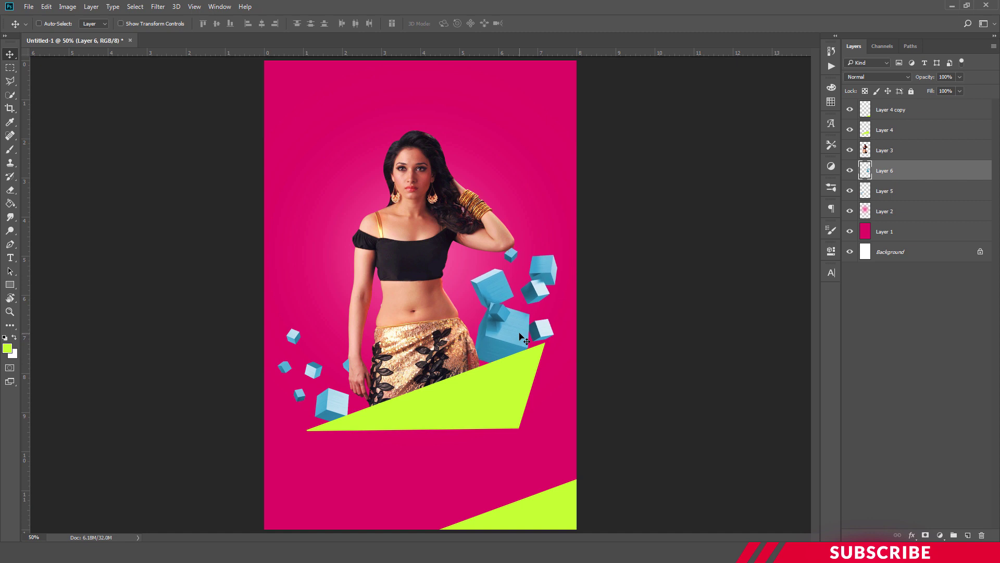
key(Down)
key(Down)
key(Down)
key(Down)
key(Down)
key(Down)
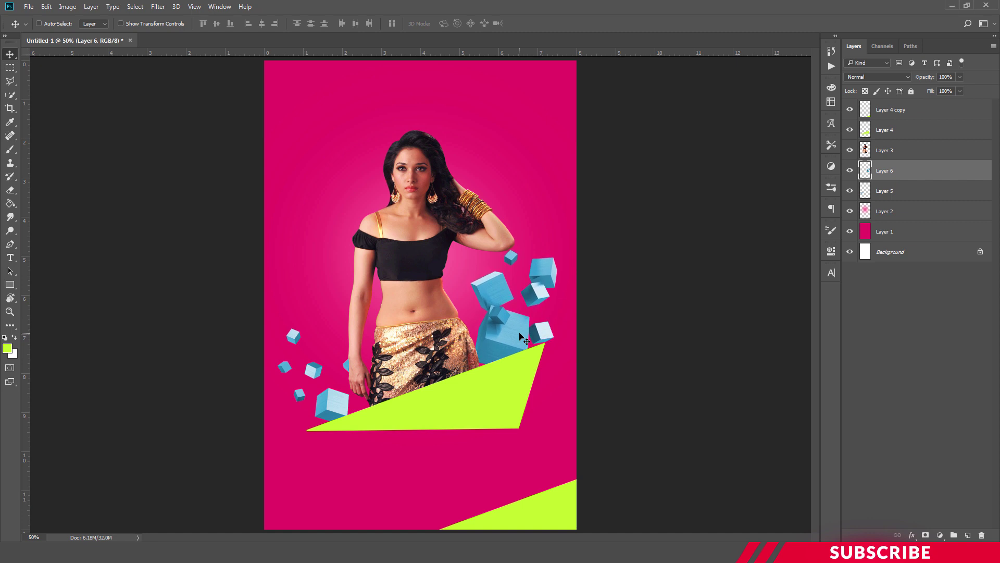
key(Down)
key(Down)
key(Down)
key(Down)
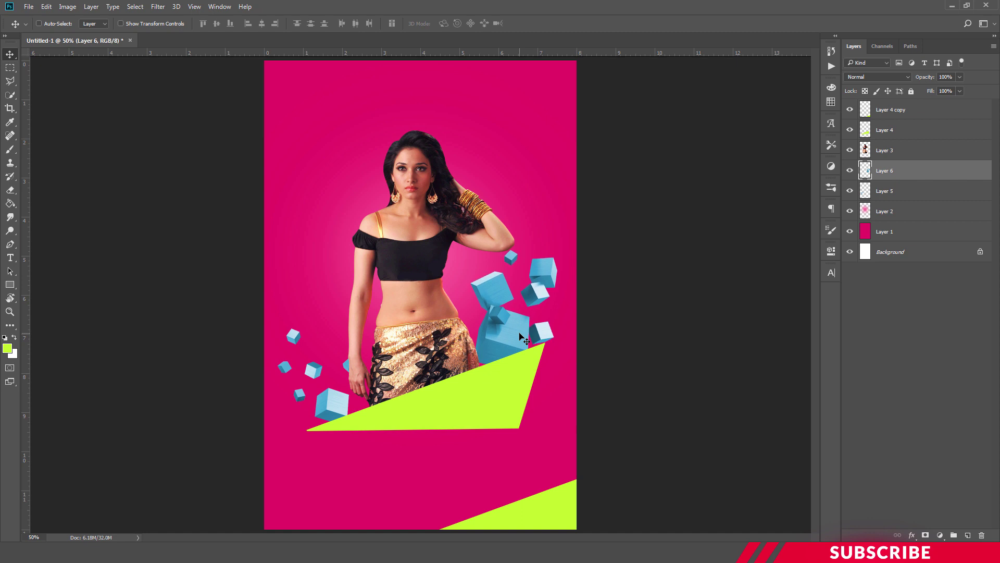
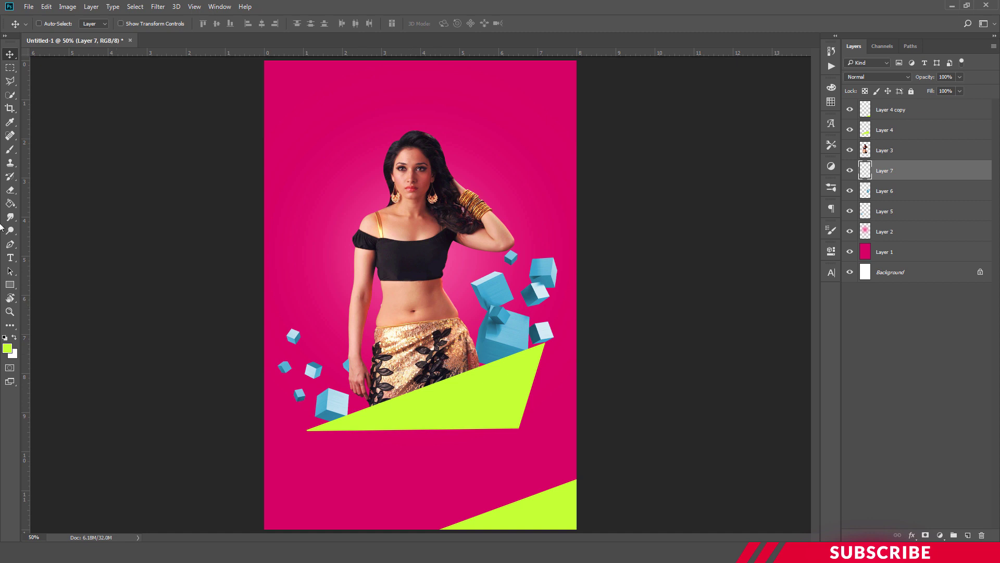
Step: Set the foreground colour to white ffffff
click(8, 350)
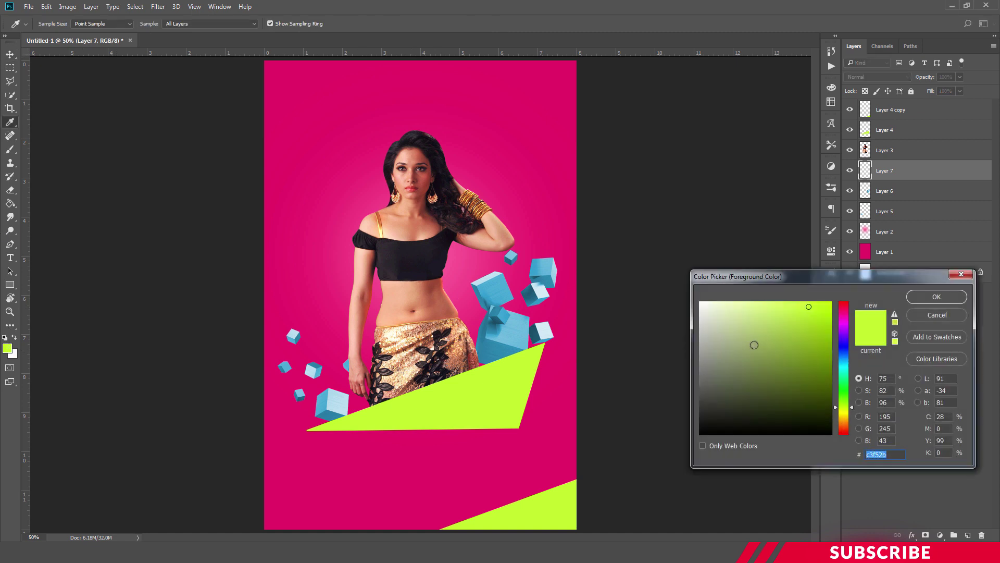
mouse_move(755, 346)
mouse_down()
mouse_move(721, 326)
mouse_move(468, 277)
mouse_up()
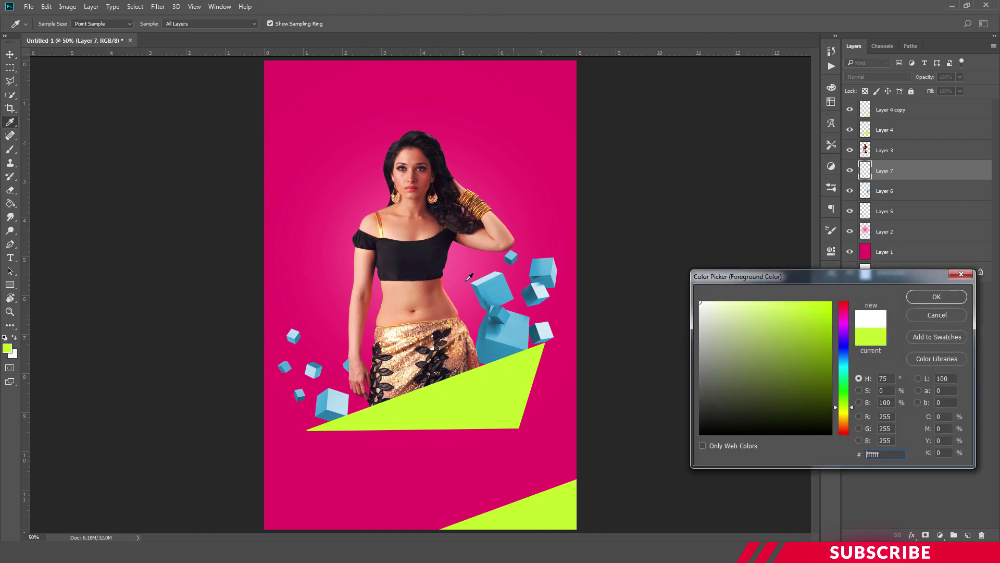
click(937, 297)
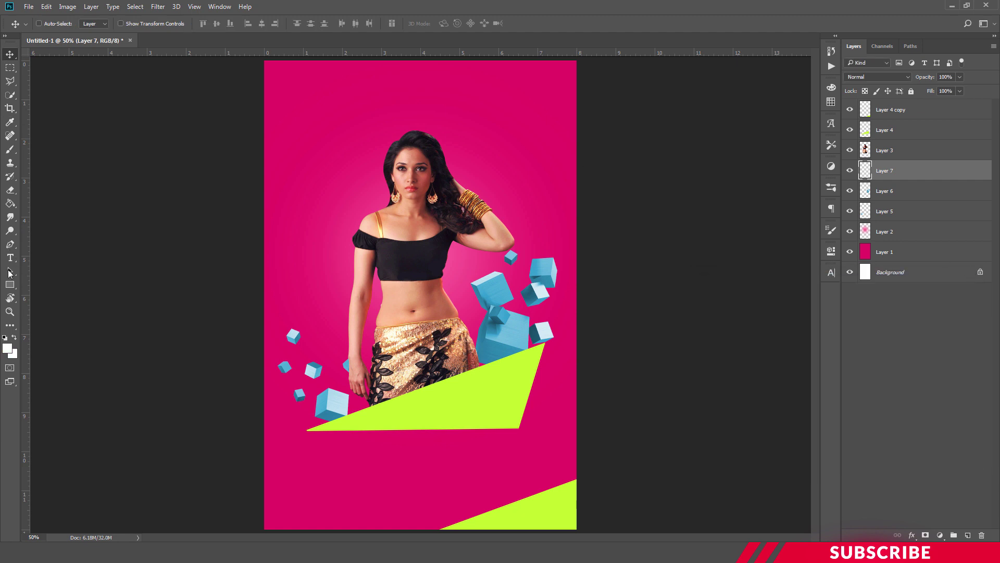
Step: Check the Pen tool's Path mode, then set the Brush tool to the Hard Round Pressure Opacity preset at 3 px
click(12, 245)
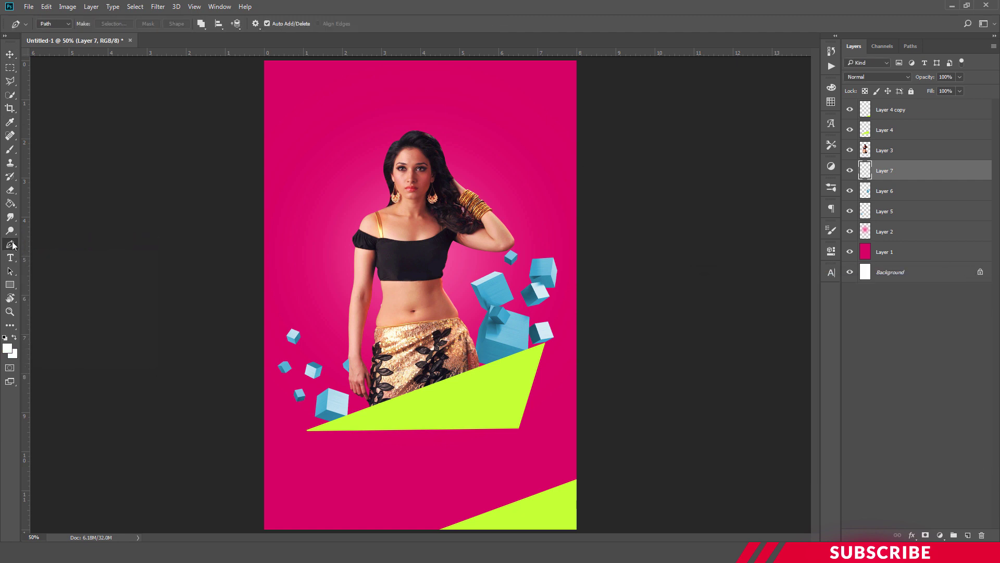
click(67, 24)
click(10, 150)
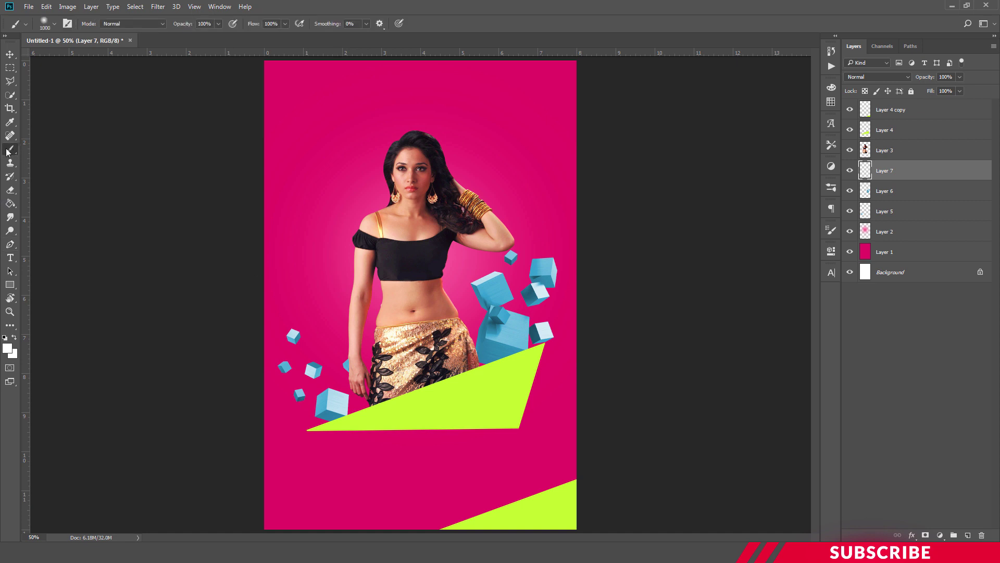
right_click(9, 152)
click(35, 151)
click(54, 24)
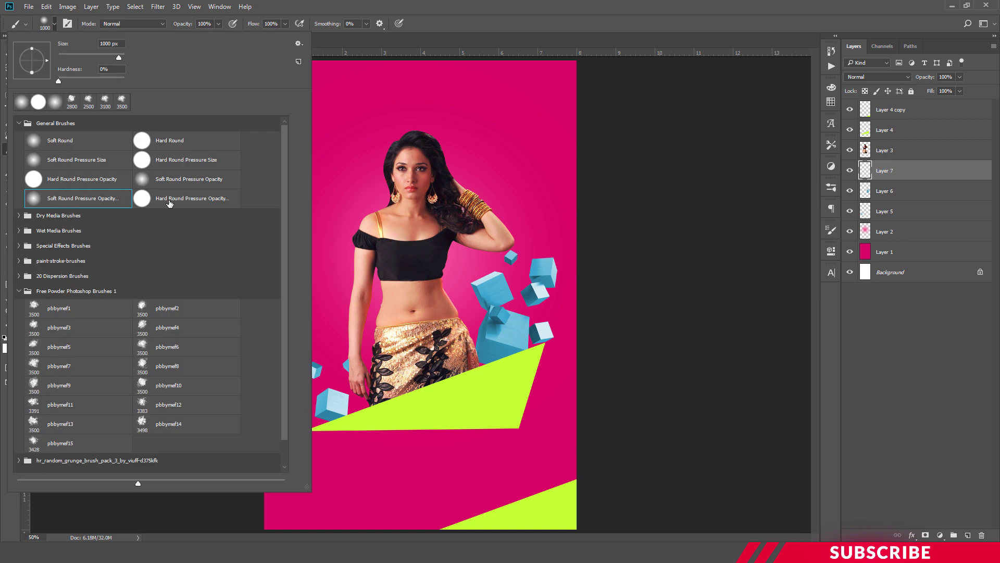
click(167, 201)
drag(113, 46, 73, 42)
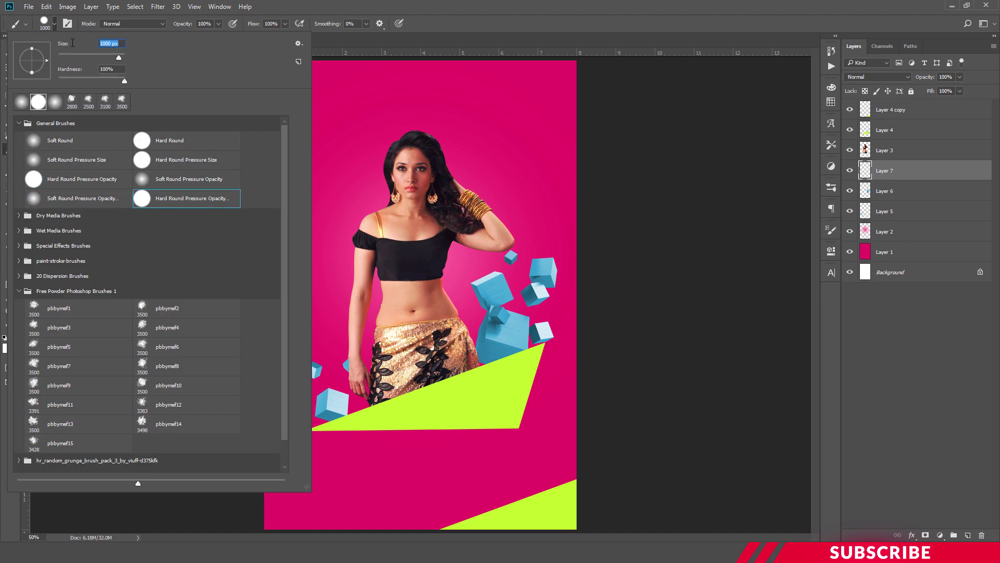
text(3)
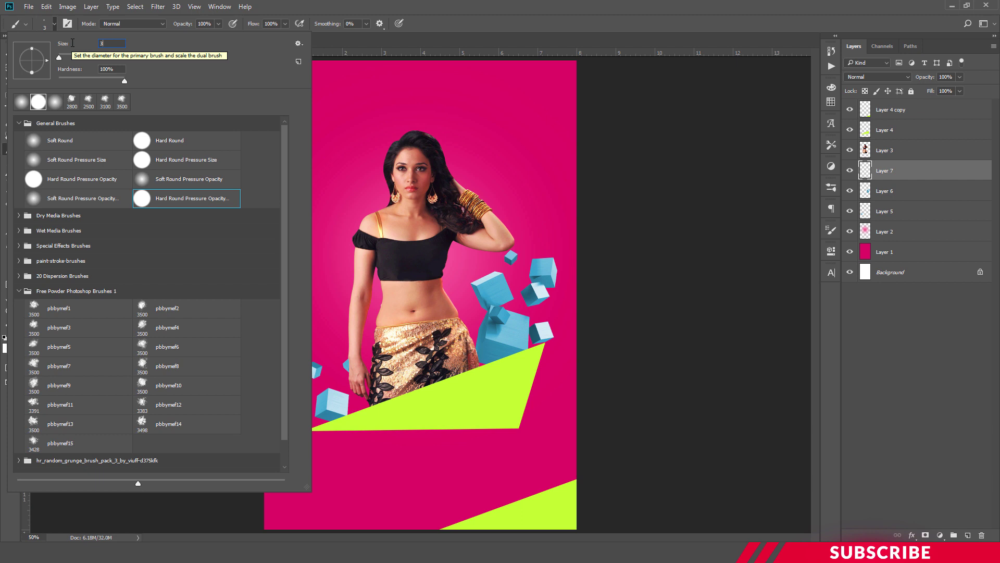
text(px)
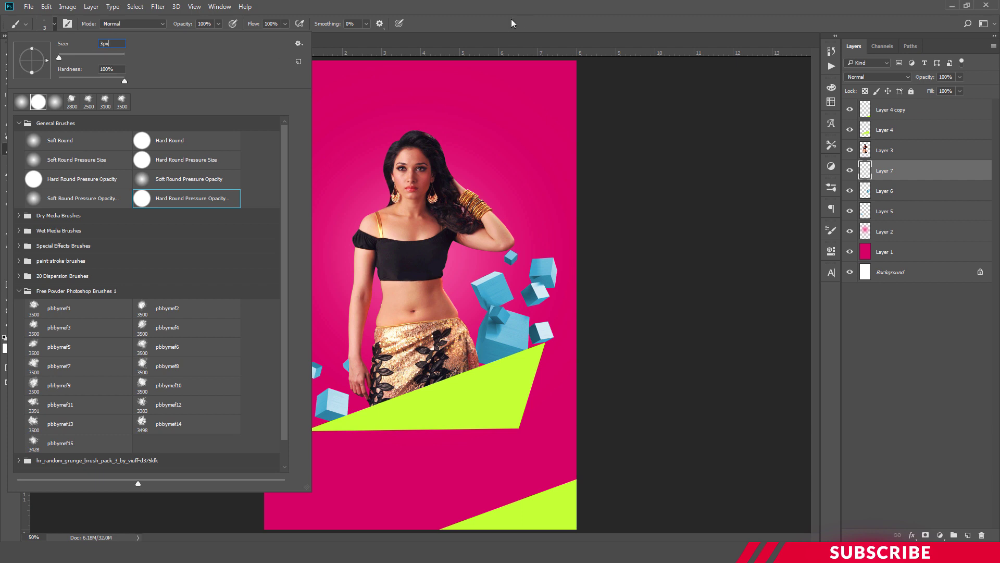
key(Return)
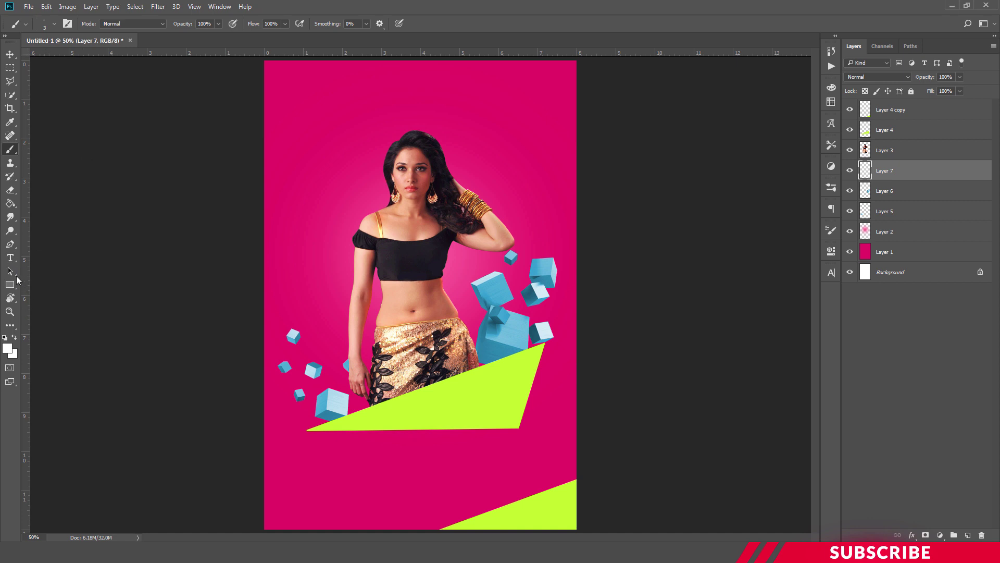
Step: Draw a zigzag Pen path fanning around the woman's upper body, from her waist over her head to above her raised elbow
key(p)
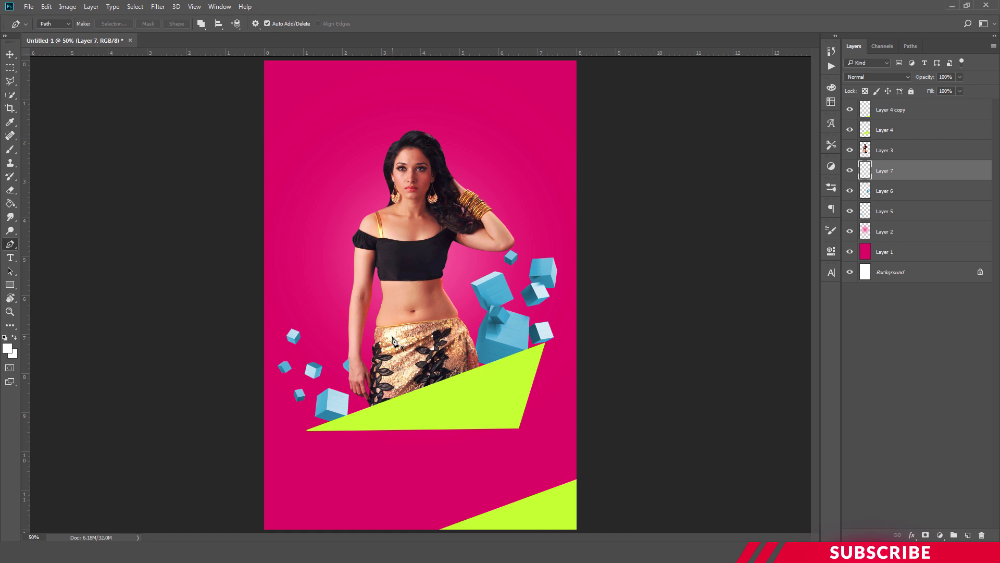
click(382, 324)
drag(322, 259, 388, 306)
drag(326, 199, 400, 270)
click(338, 140)
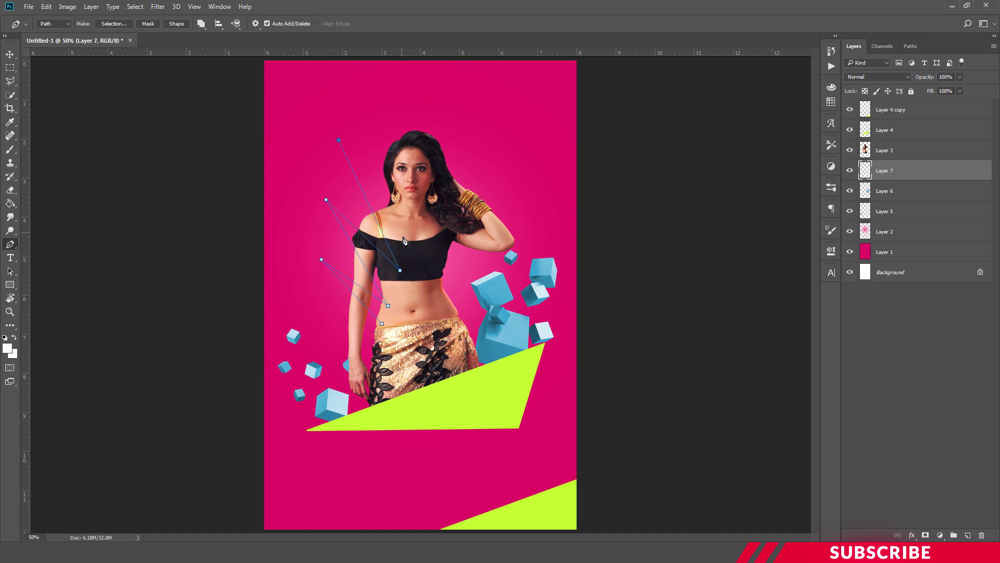
drag(361, 99, 409, 242)
click(424, 217)
click(403, 110)
click(432, 195)
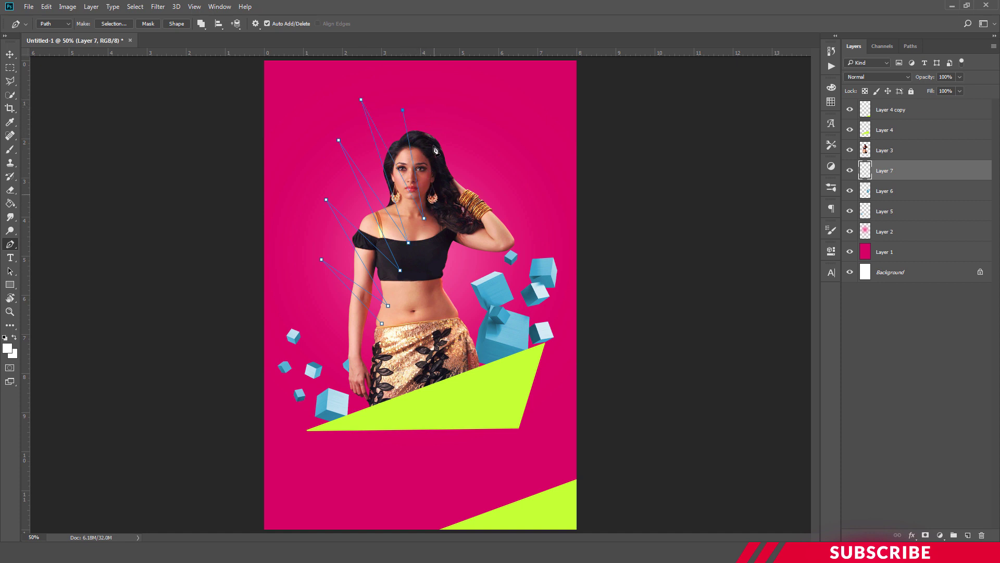
click(454, 95)
click(451, 205)
click(501, 145)
Step: Stroke the zigzag path around the woman with the Brush, without simulated pressure, and dismiss the path
right_click(432, 222)
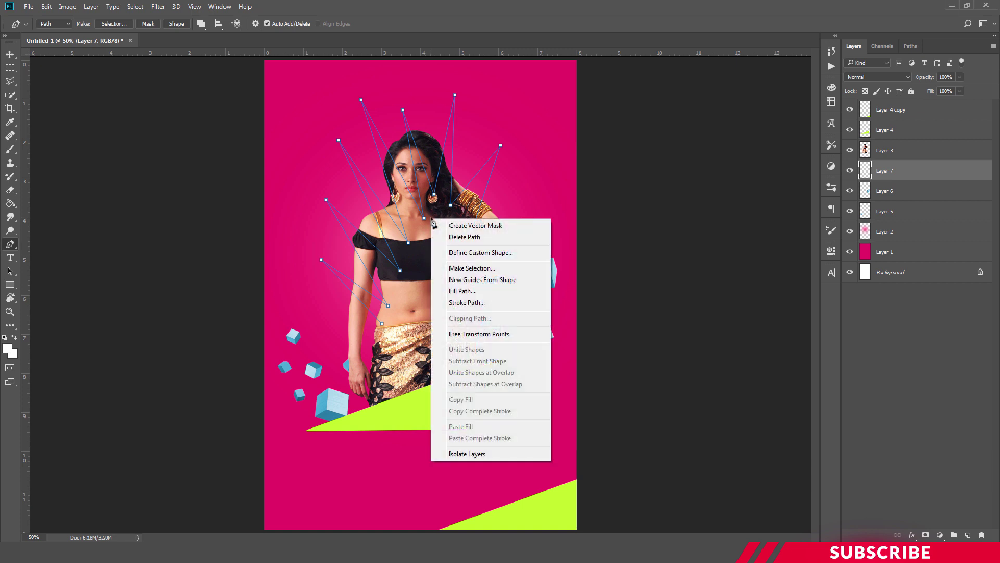
click(478, 303)
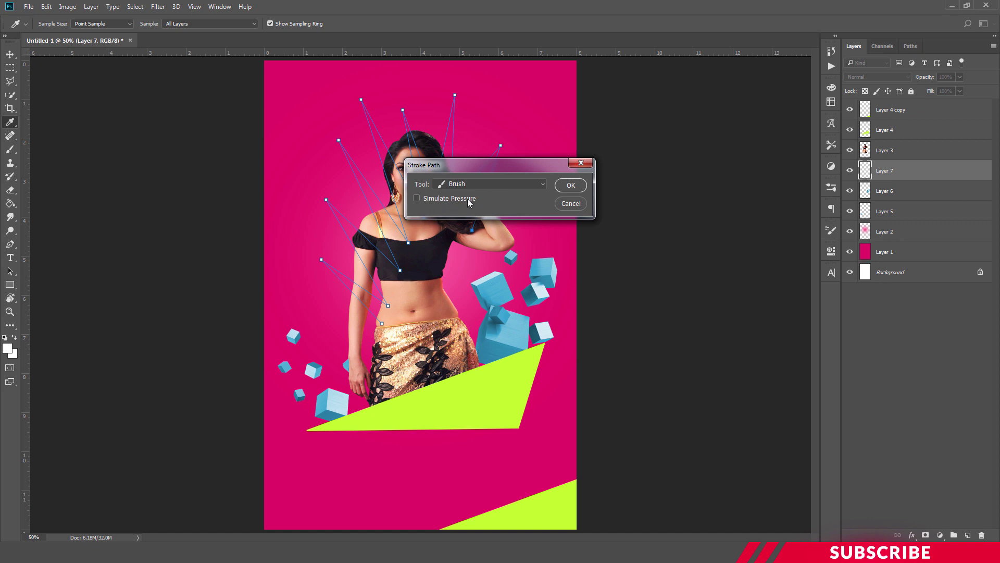
click(569, 185)
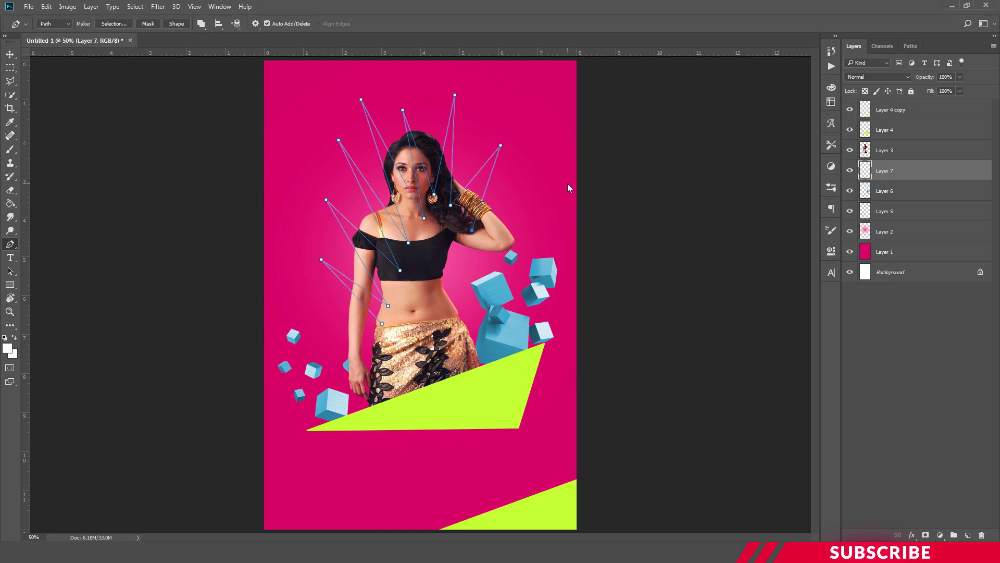
key(Return)
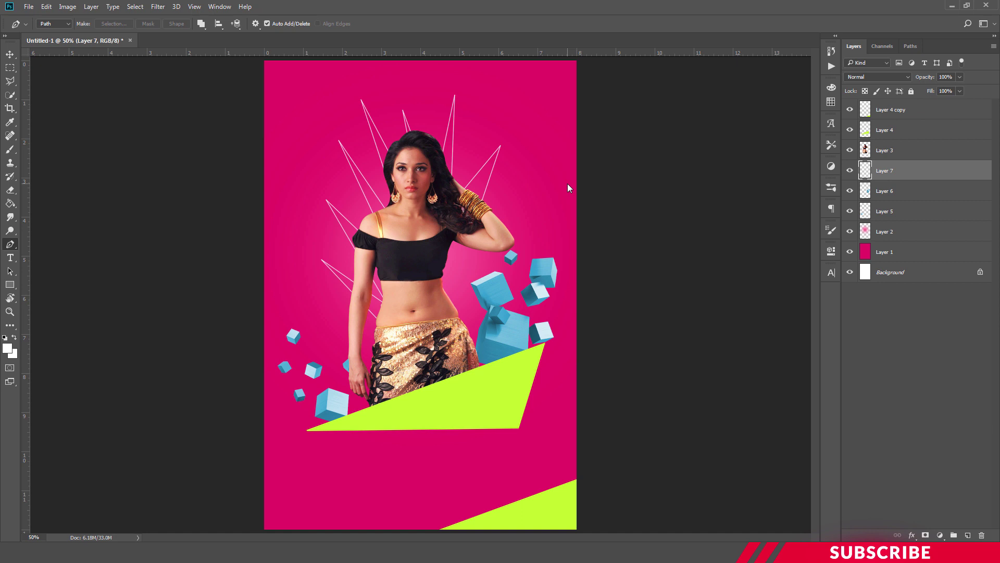
key(ctrl+minus)
key(ctrl+plus)
key(ctrl+minus)
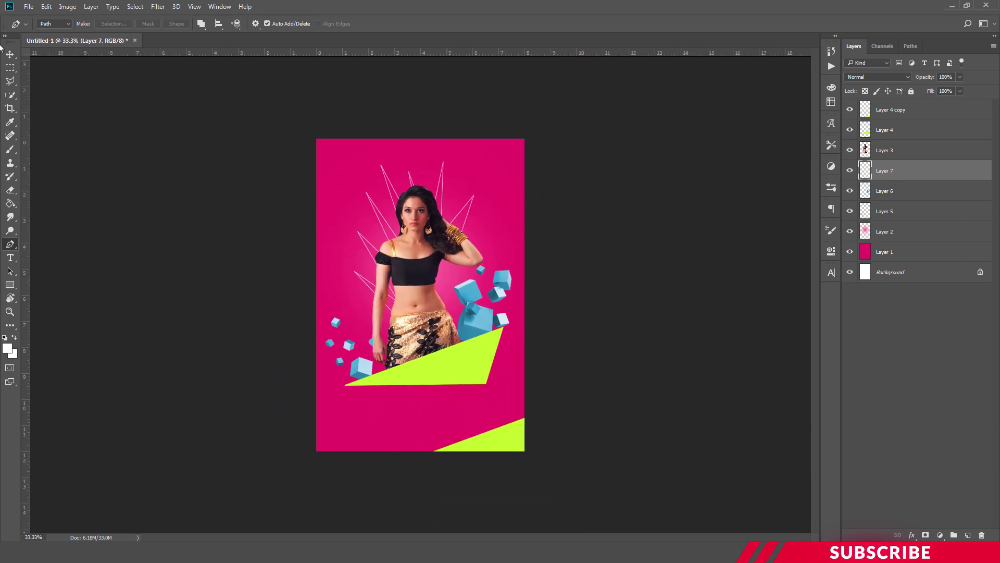
Step: Add a new layer above Layer 4 copy and set the foreground colour to lime c3f52b, sampled from the large green shape
click(9, 54)
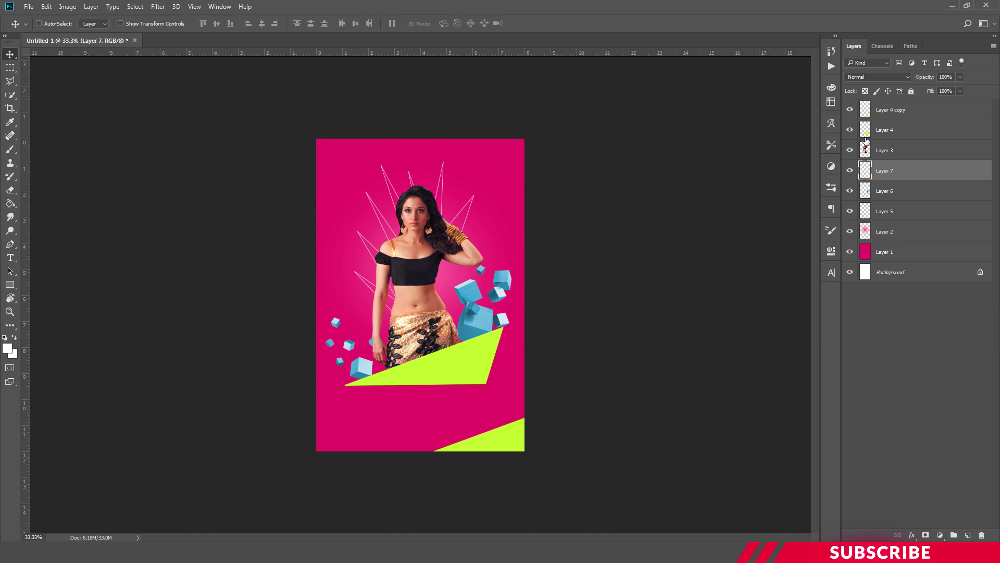
click(913, 112)
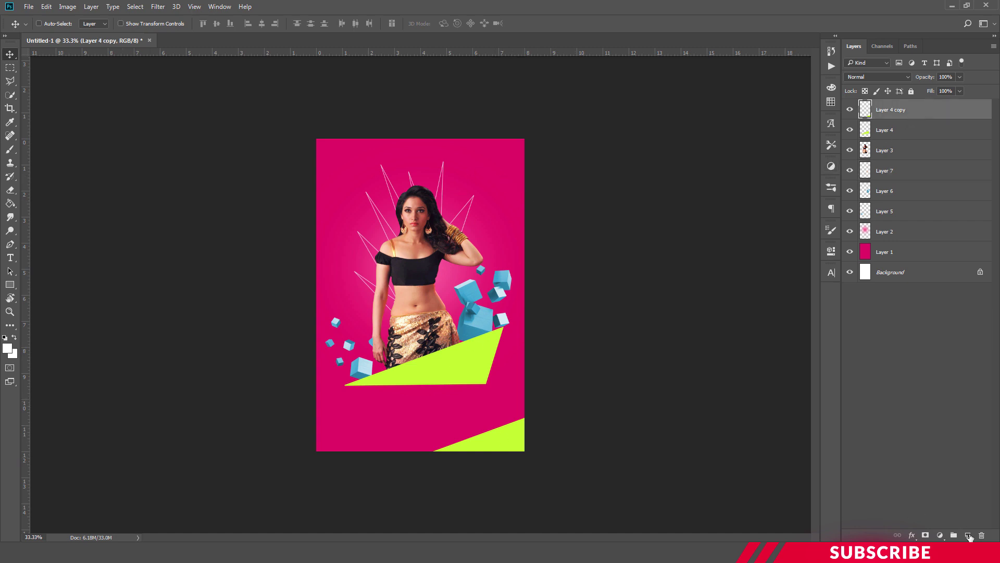
click(968, 536)
click(8, 348)
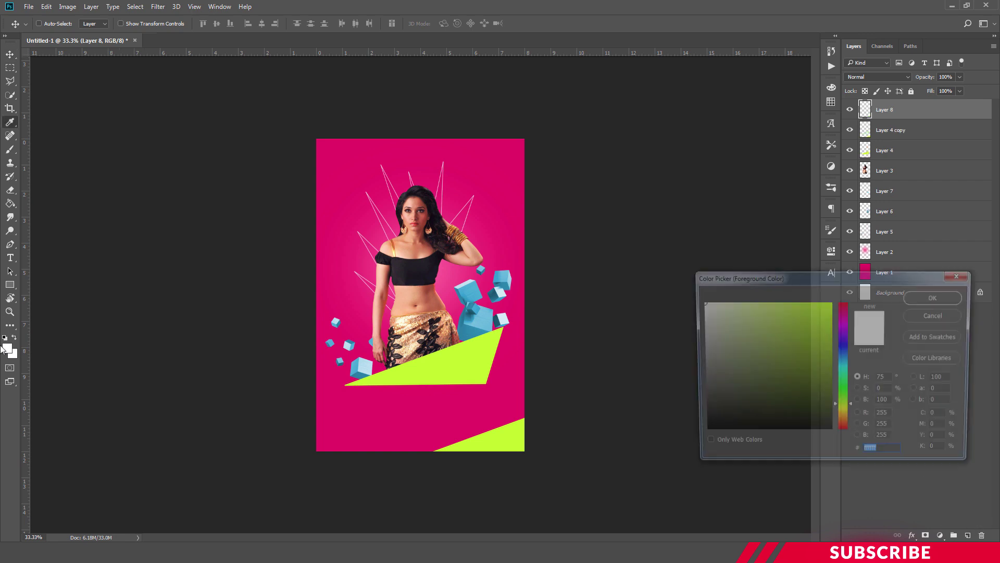
click(469, 354)
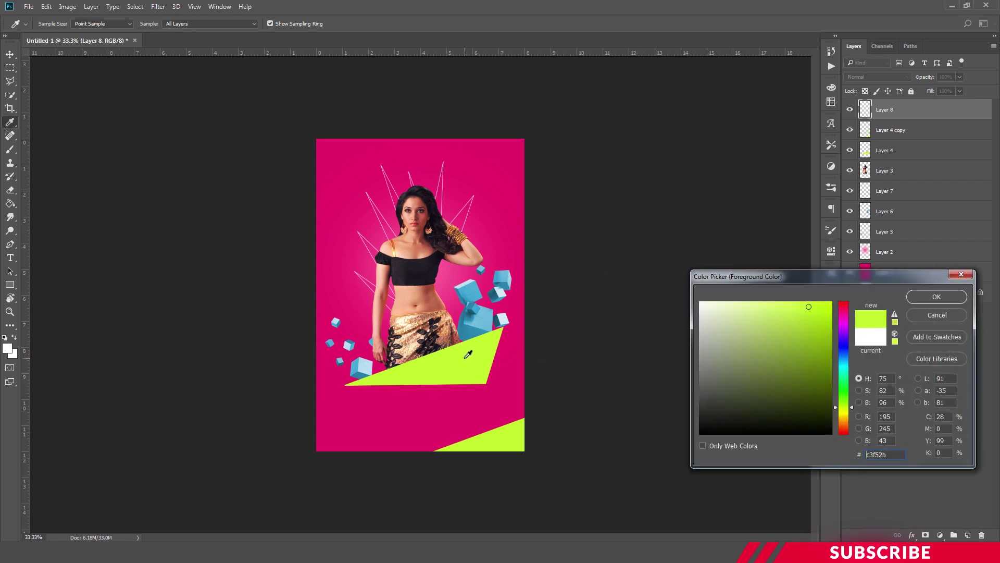
click(936, 296)
Step: Draw three lime circles: about 153 px in the poster's upper-left area, 78 px above the woman's raised arm, and 56 px above the small cubes
drag(10, 285, 47, 301)
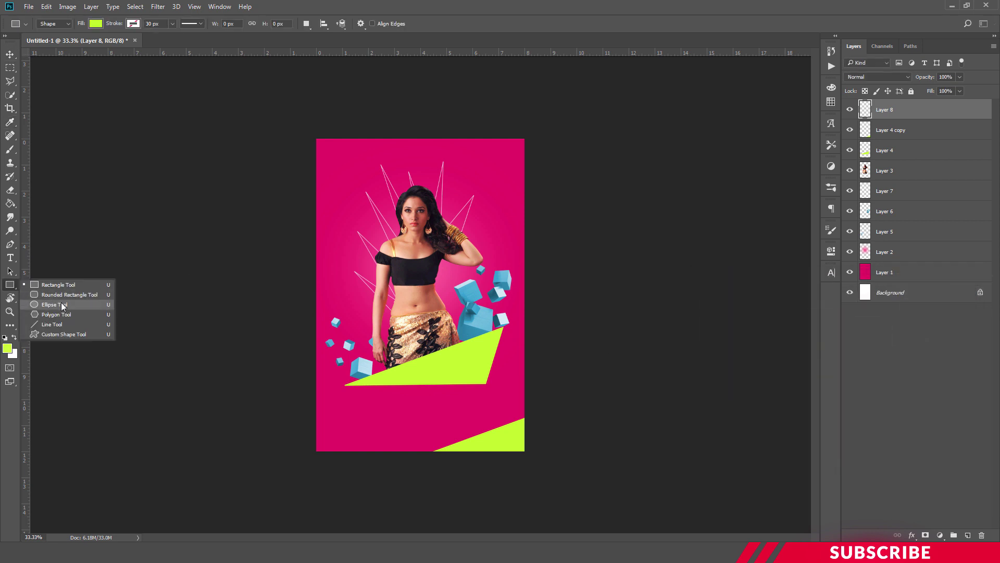
click(62, 306)
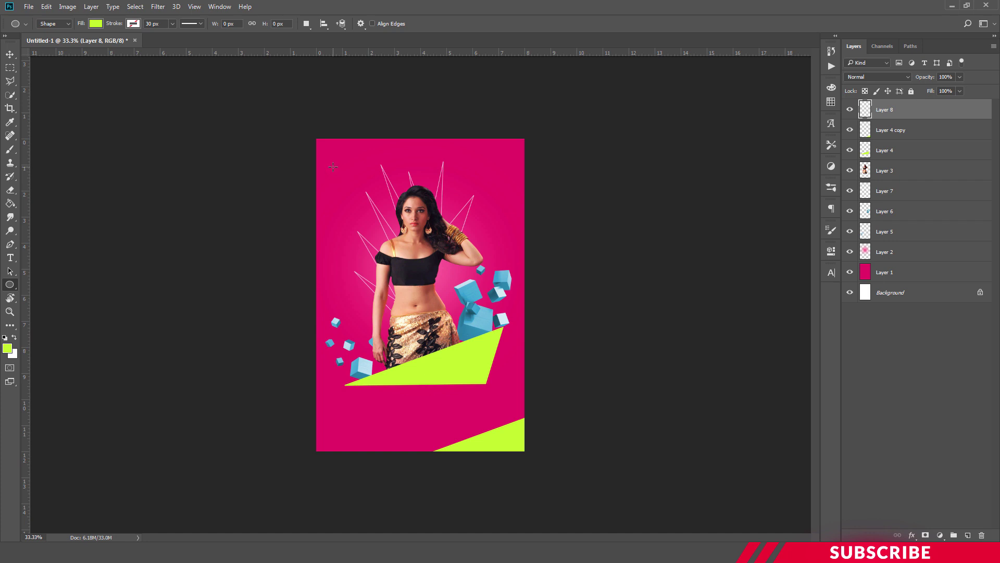
drag(333, 167, 359, 200)
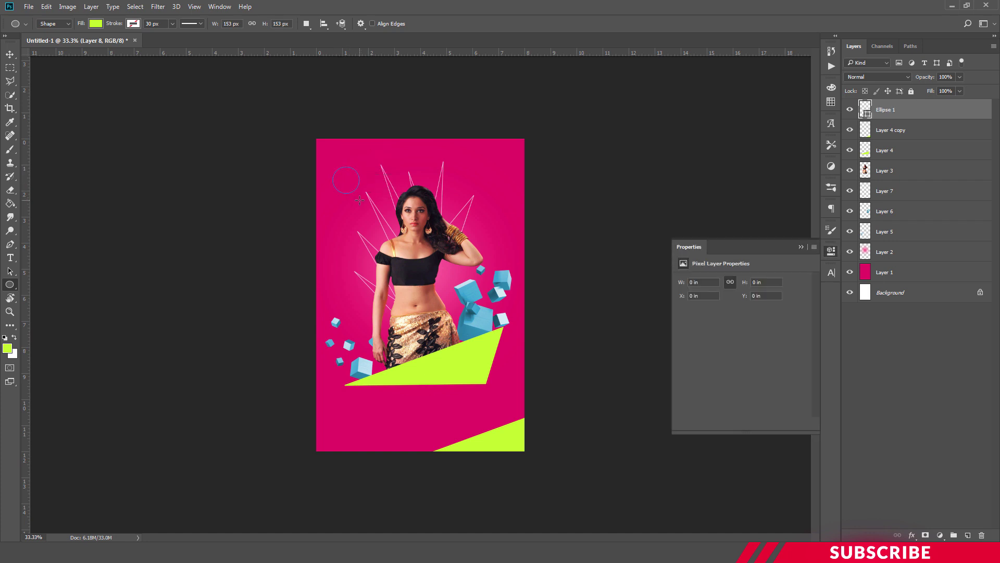
click(832, 252)
key(ctrl+plus)
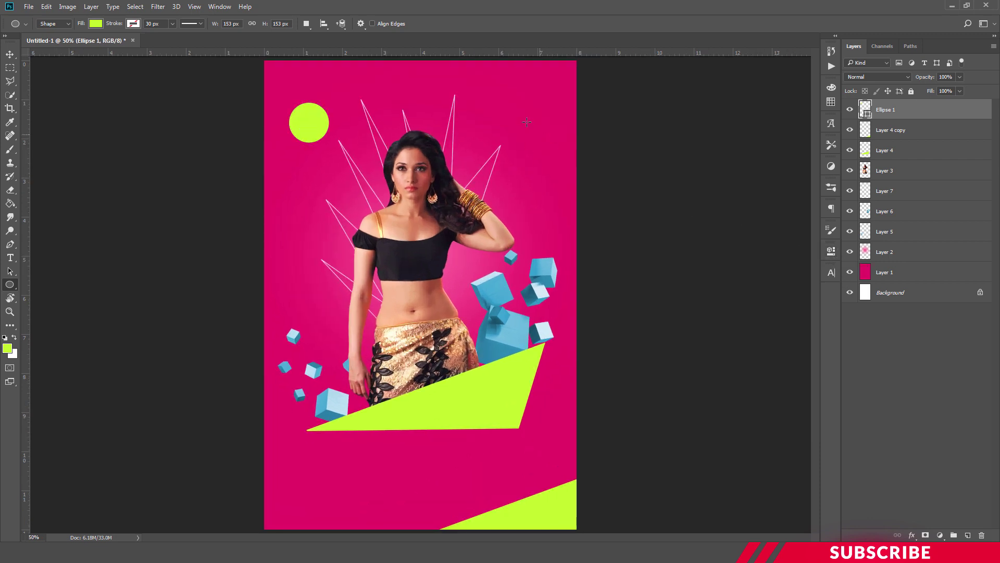
drag(473, 119, 494, 139)
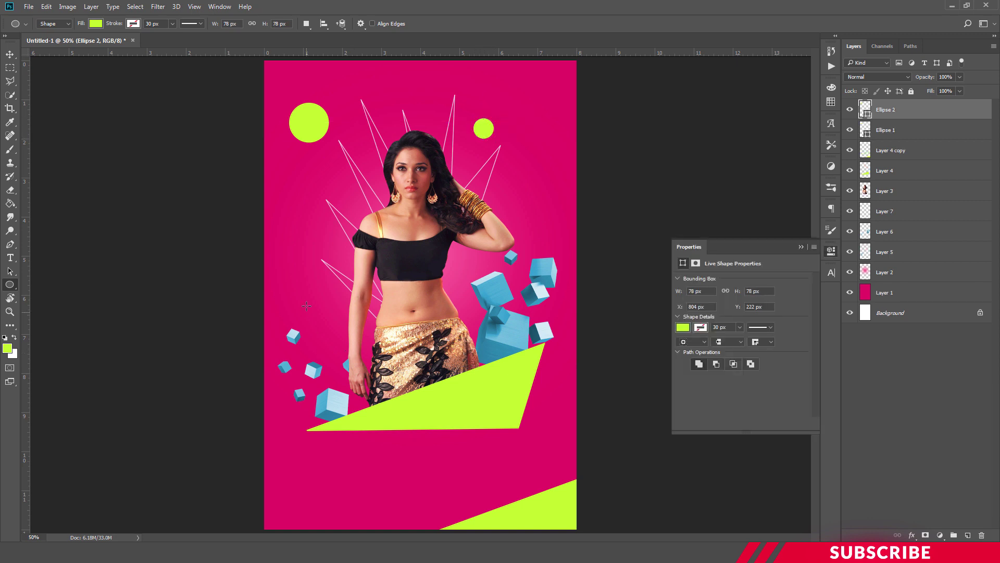
drag(309, 303, 322, 318)
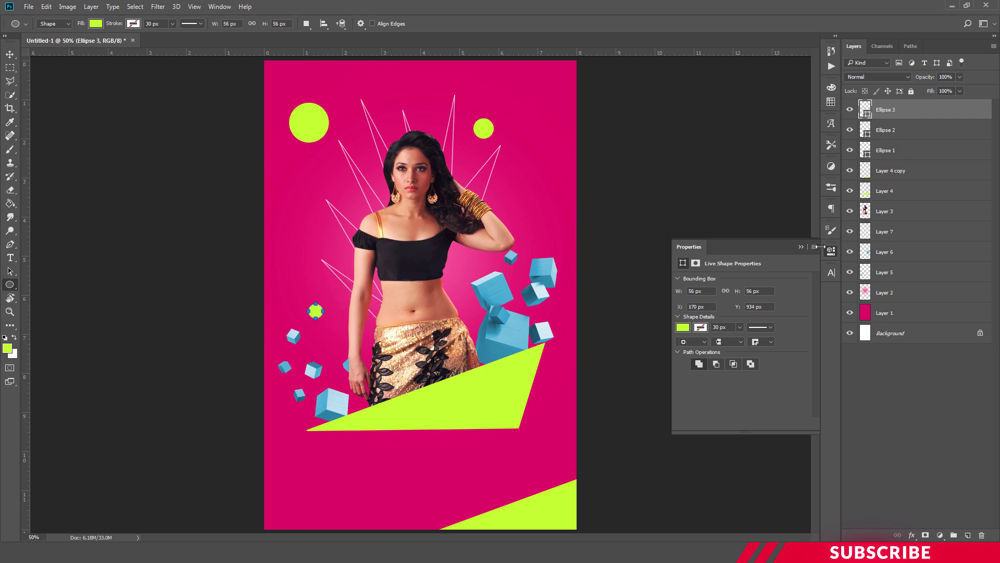
key(v)
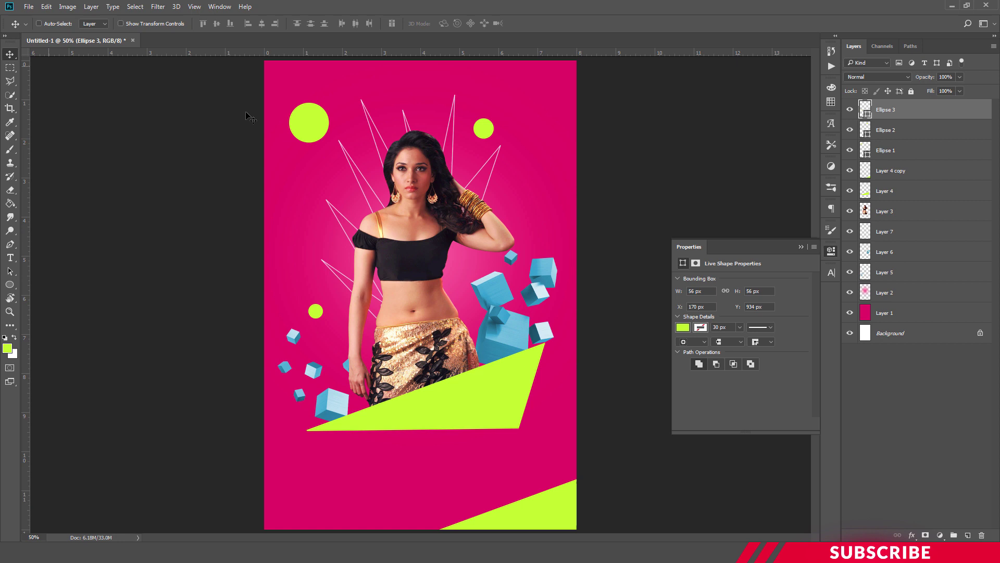
click(831, 252)
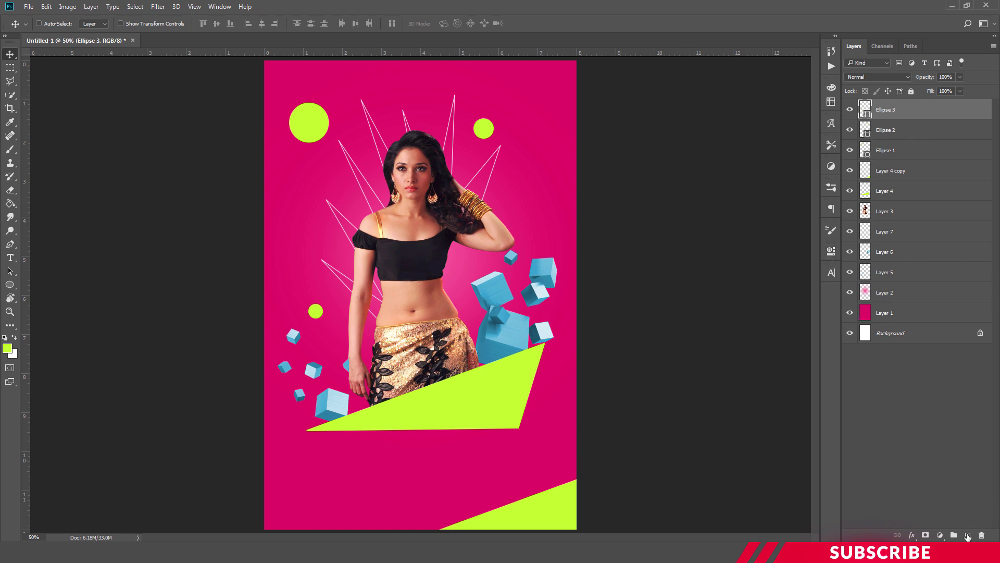
Step: Add a new layer above the circles and set the foreground colour to white ffffff
click(967, 536)
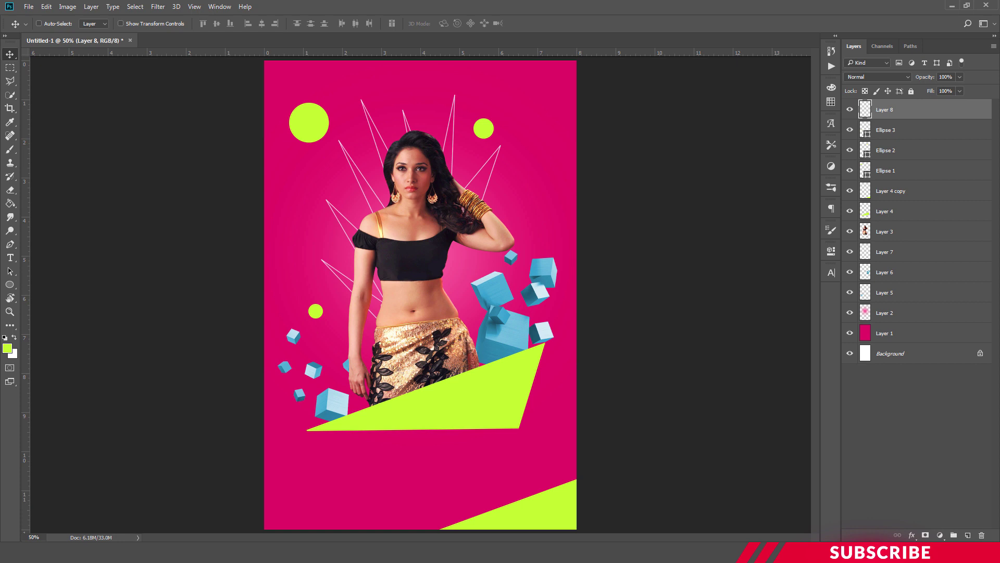
click(7, 348)
text(ffffff)
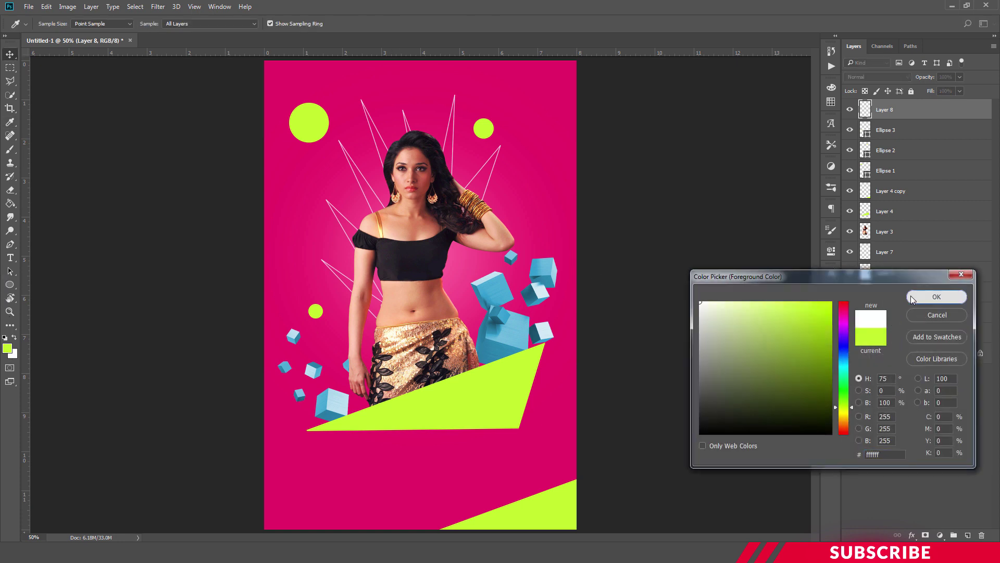
key(Return)
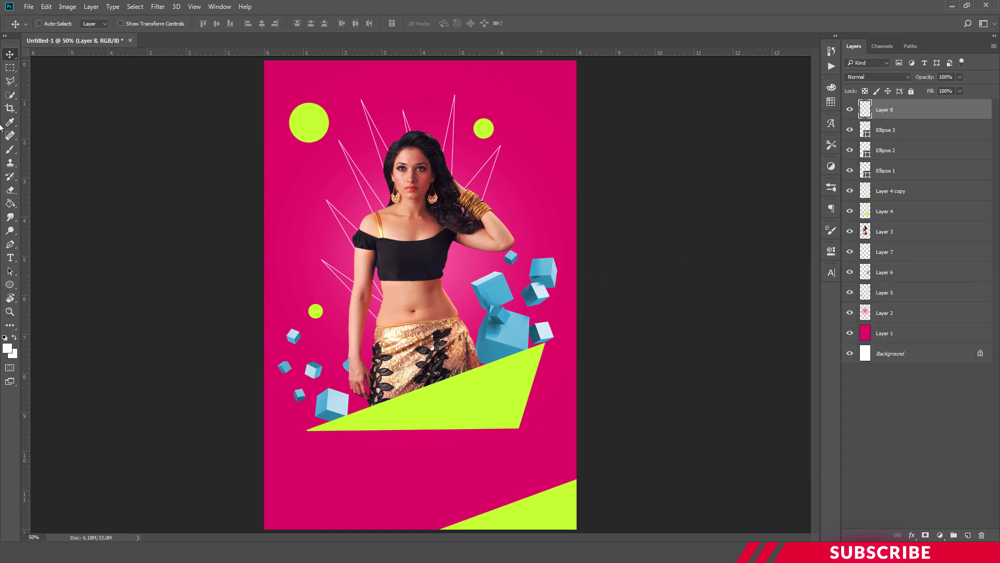
Step: Set the Type tool's font to Lato Bold Italic
click(13, 259)
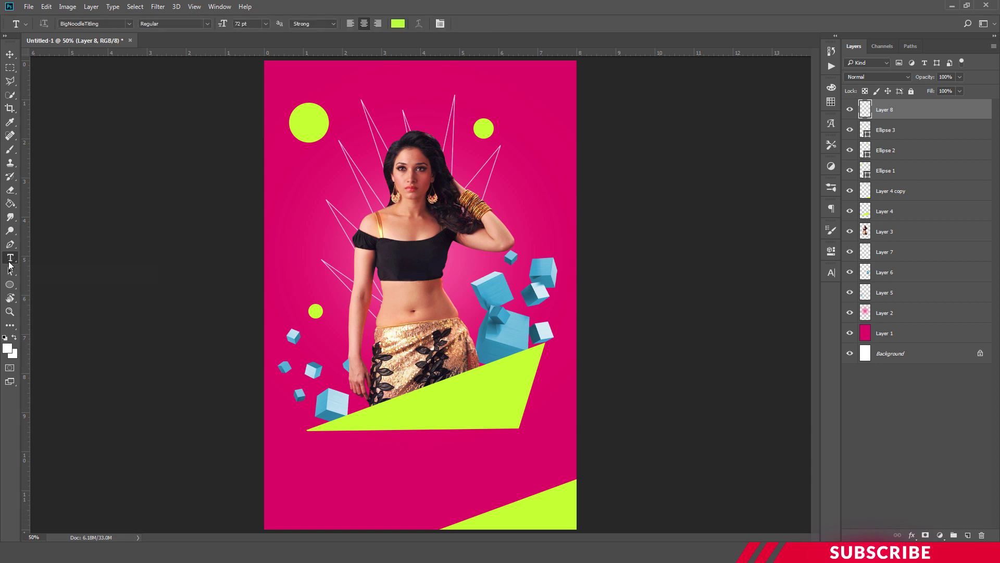
click(103, 26)
key(BackSpace)
text(lato)
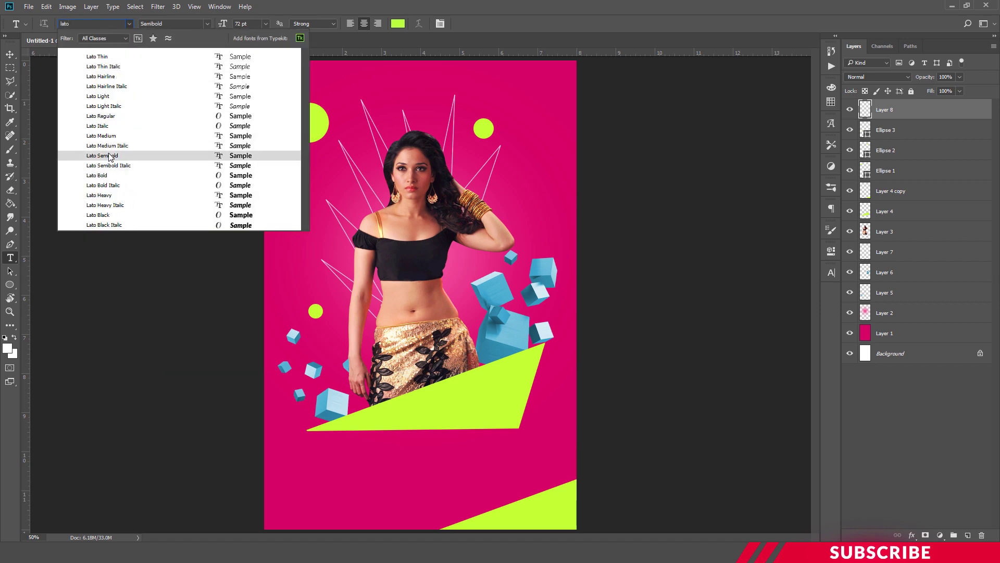
click(118, 186)
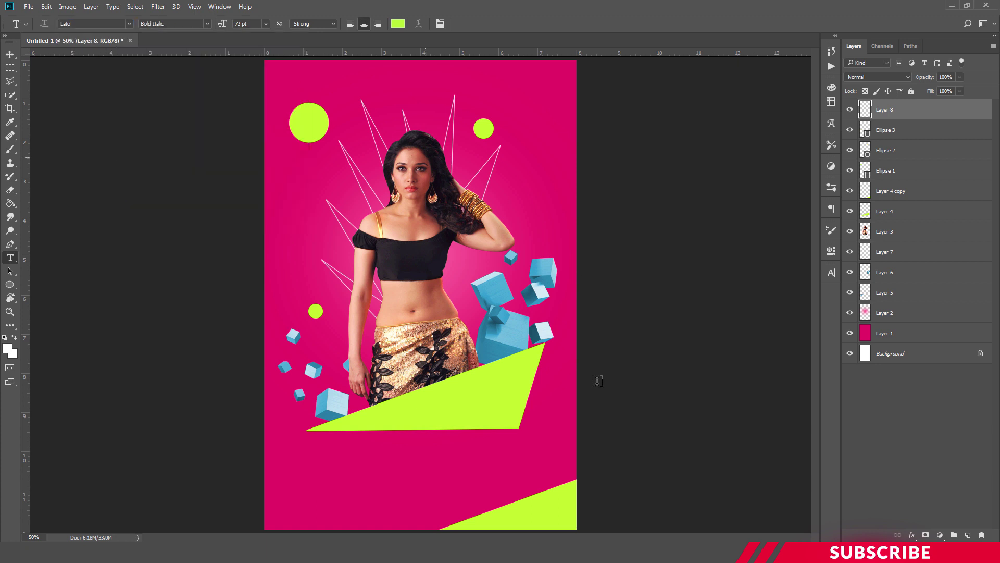
Step: Add the title TAMANNA below the large green shape, left-aligned and coloured white ffffff
click(346, 460)
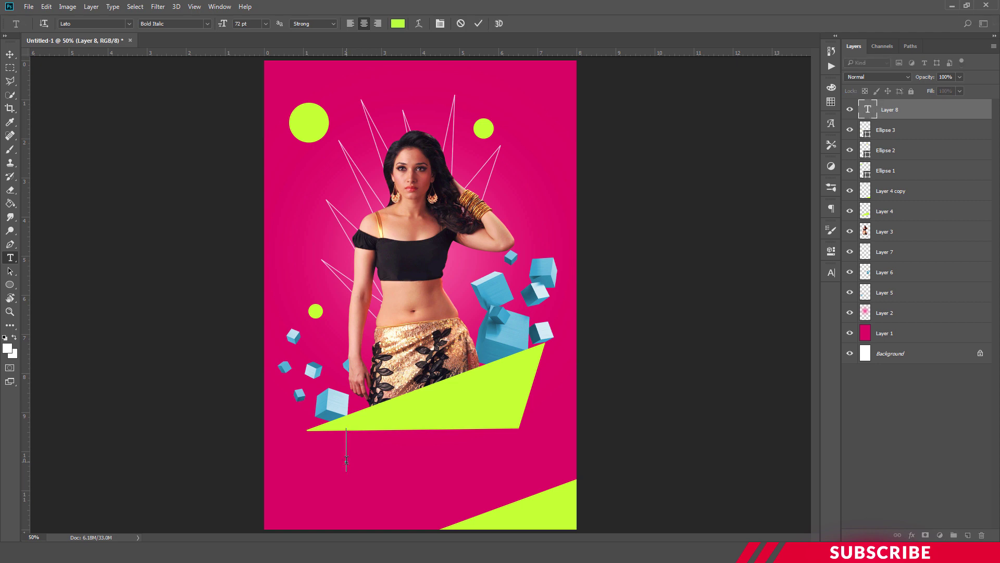
text(TAMA)
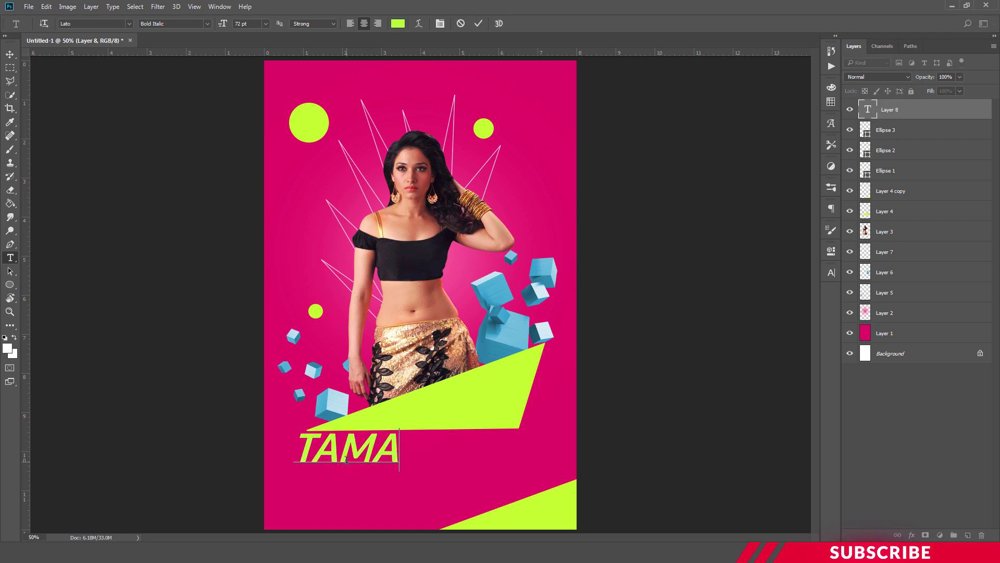
text(NNA)
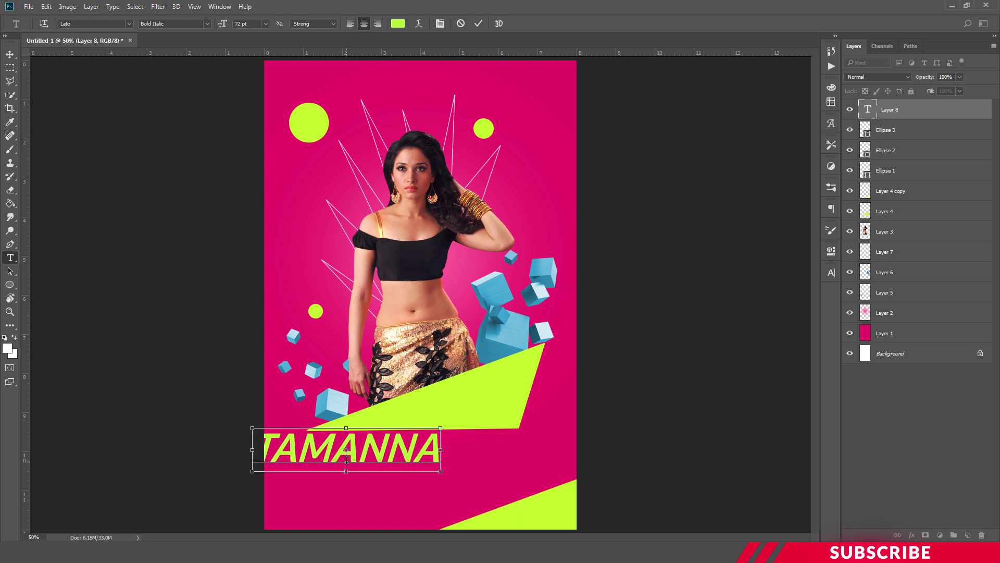
key(ctrl+a)
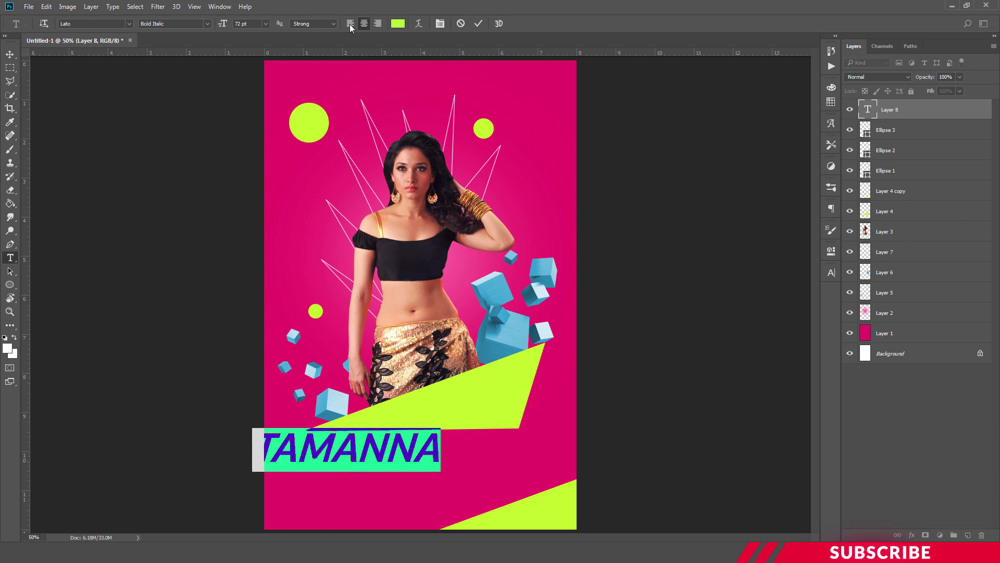
click(8, 349)
click(923, 297)
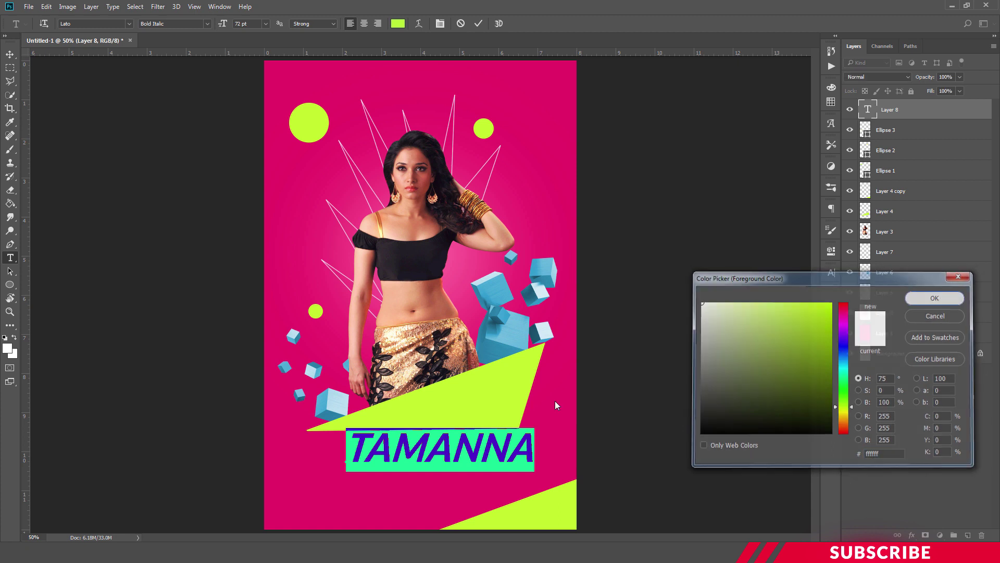
click(500, 443)
key(ctrl+Return)
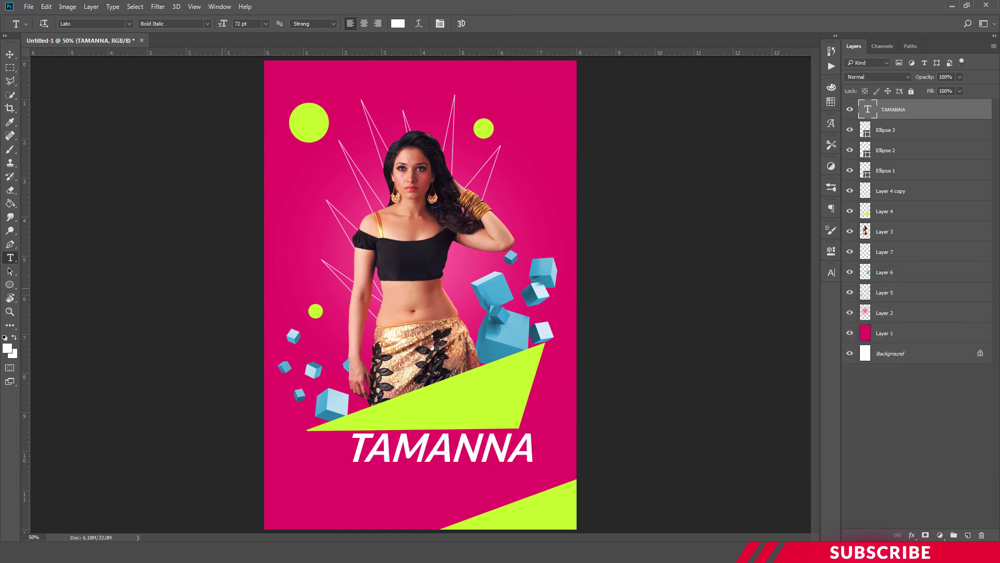
Step: Fine-tune the title's position beneath the large green shape, nudging it slightly down from the shape's lower edge
click(10, 54)
drag(485, 456, 510, 451)
key(Down)
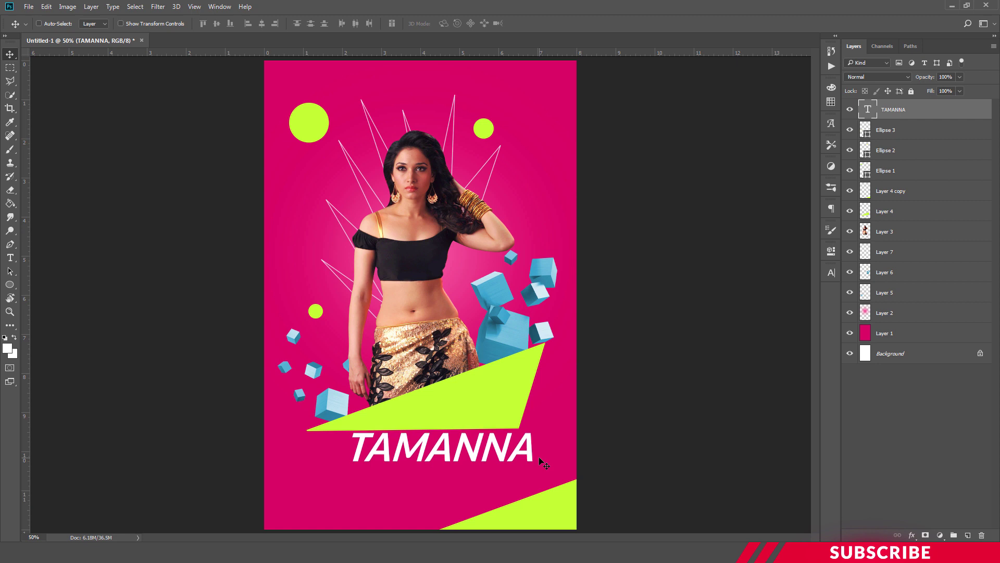
key(Down)
key(Down)
key(Down)
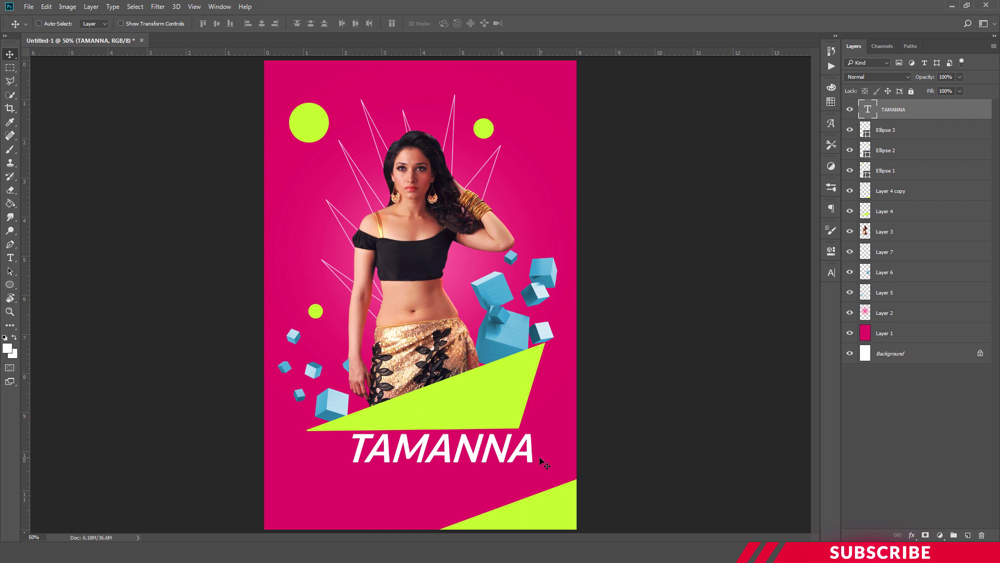
Step: Add a new layer above the title and set its blend mode to Color Dodge after trying Screen
click(968, 535)
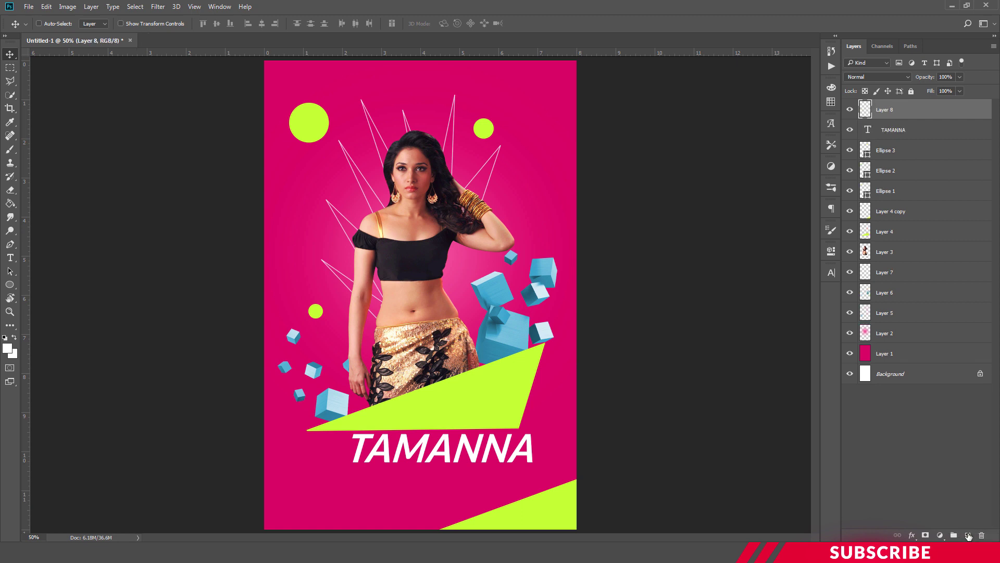
click(893, 74)
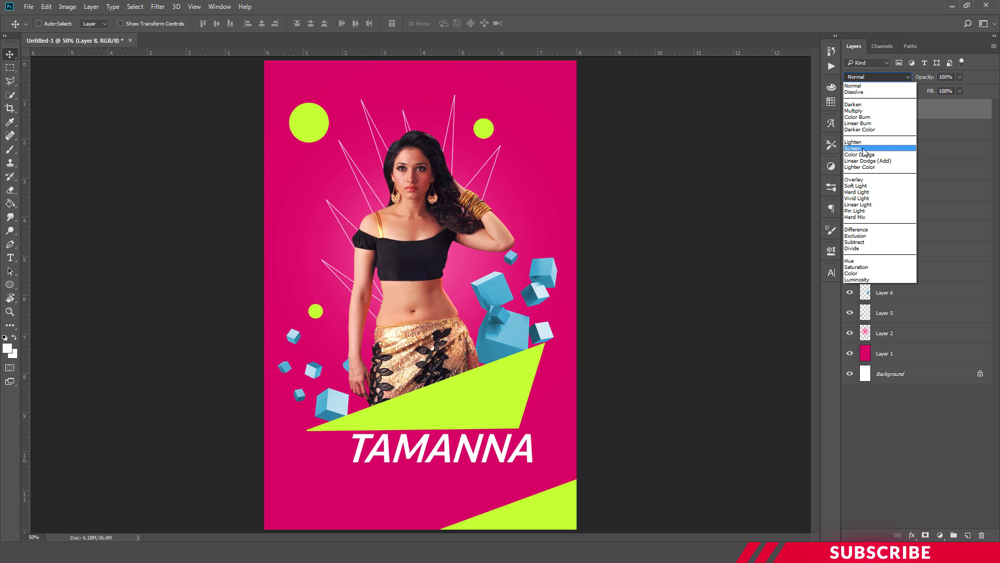
click(864, 149)
click(891, 78)
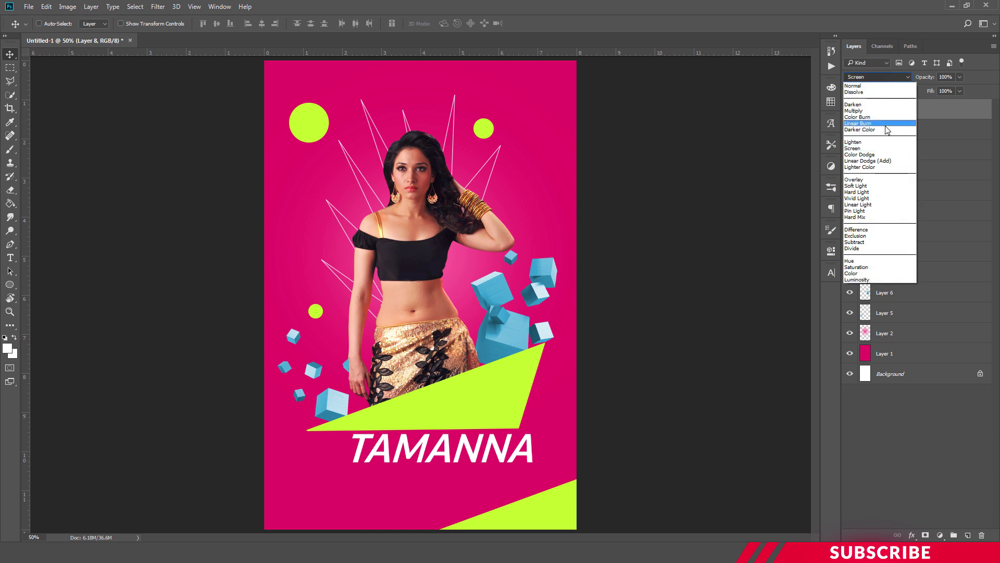
click(880, 155)
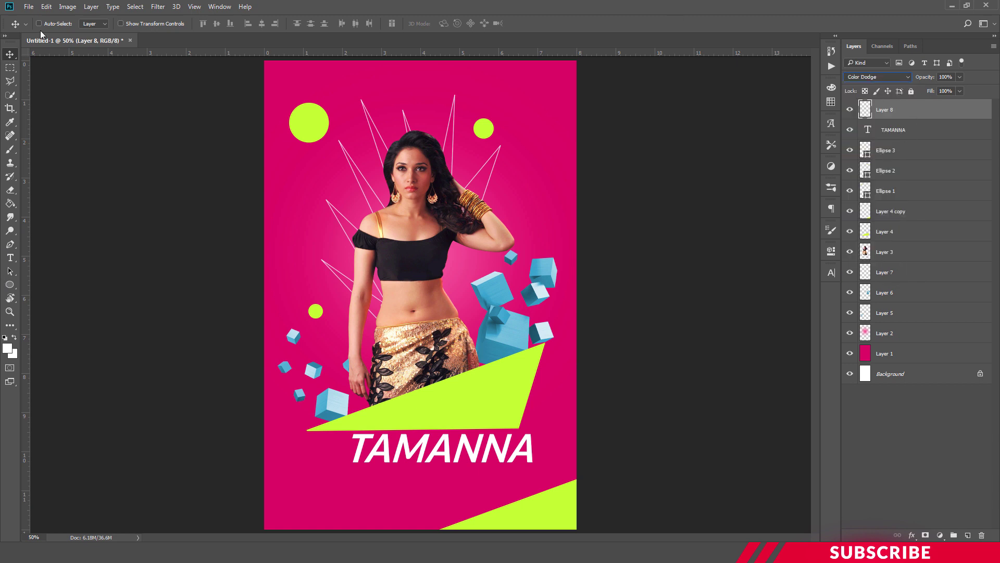
Step: Set the foreground colour to the dark olive green 43560b
click(8, 348)
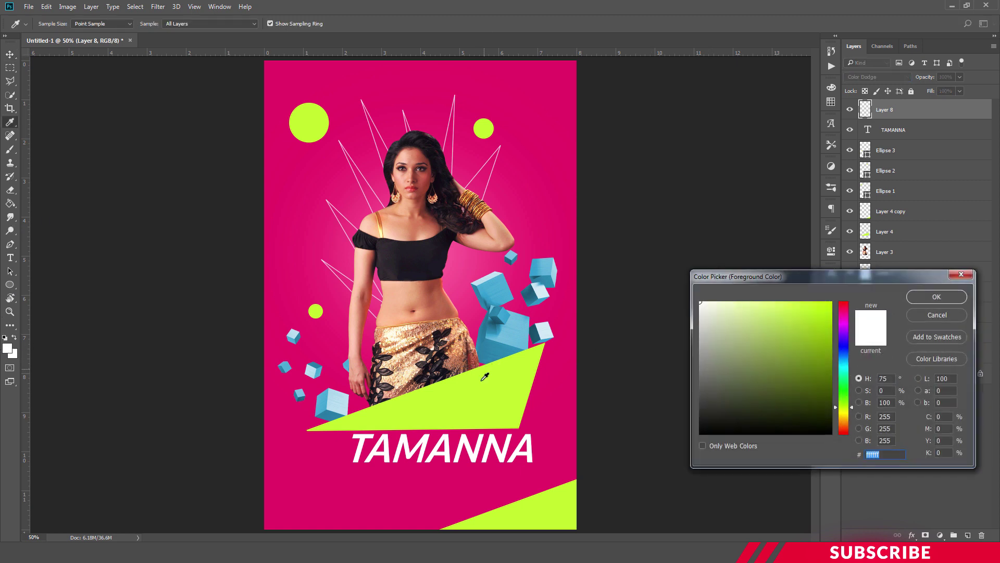
click(805, 381)
drag(805, 380, 815, 389)
click(930, 300)
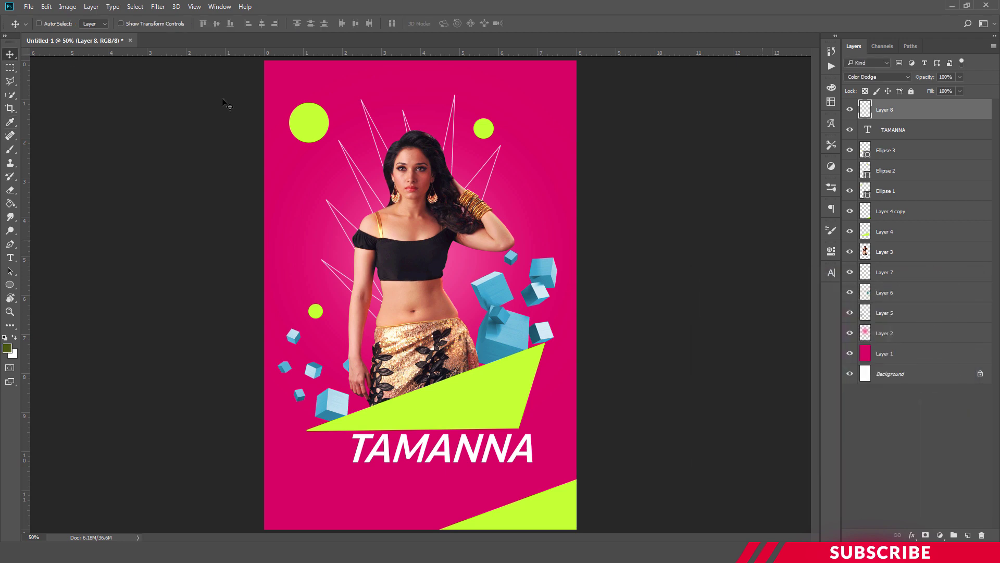
Step: Activate the Brush tool with a soft round pressure-opacity brush at 0% hardness
click(10, 150)
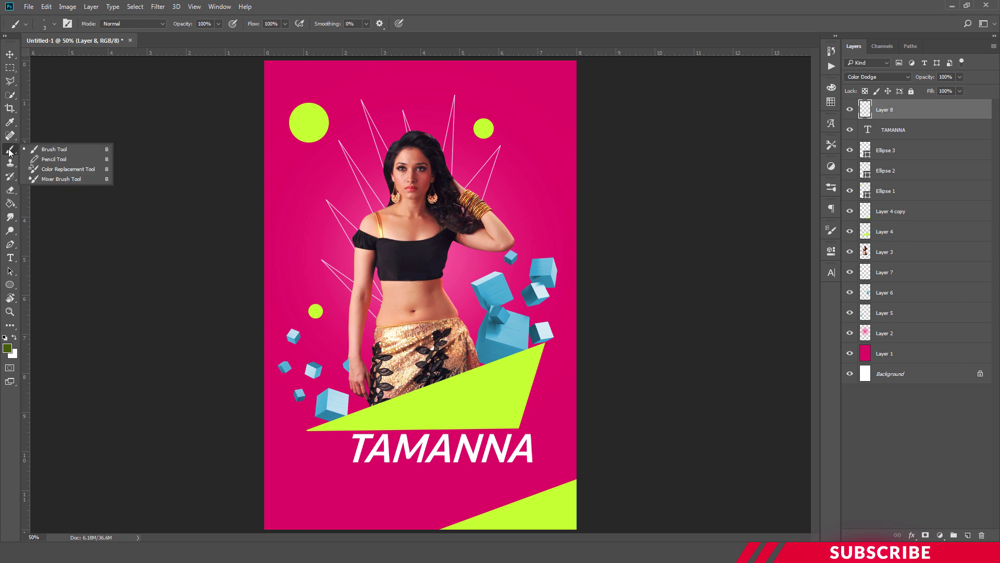
click(54, 149)
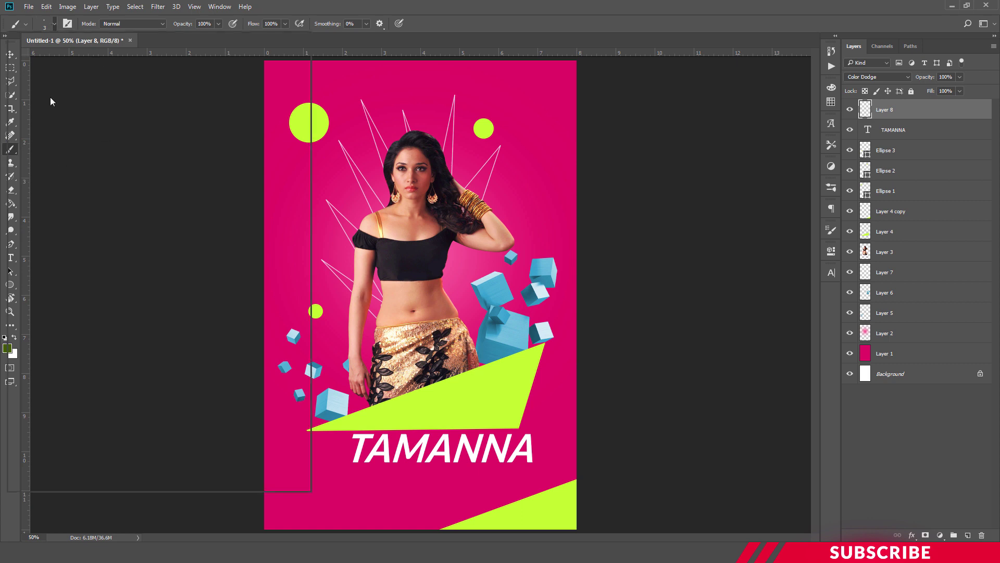
click(54, 24)
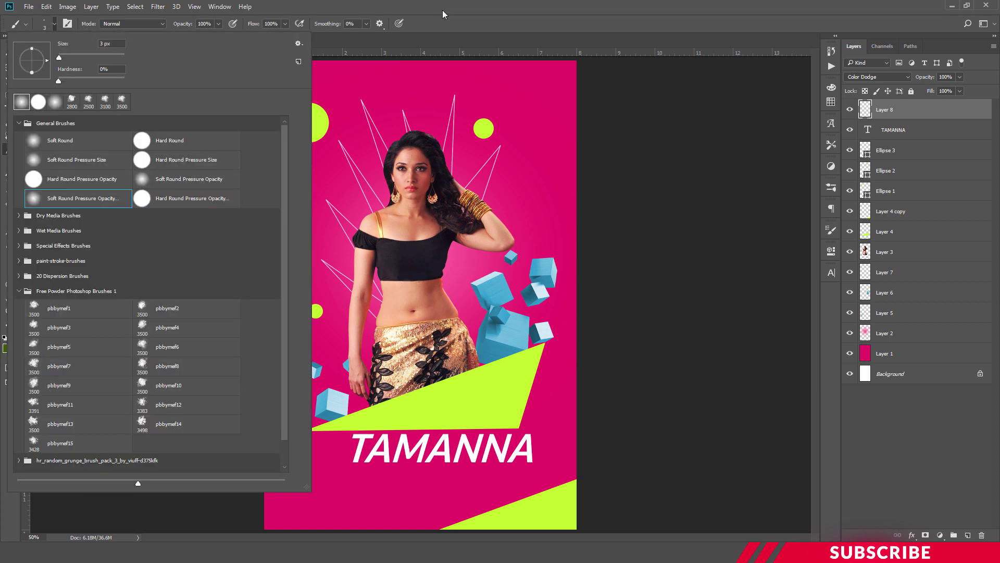
click(444, 14)
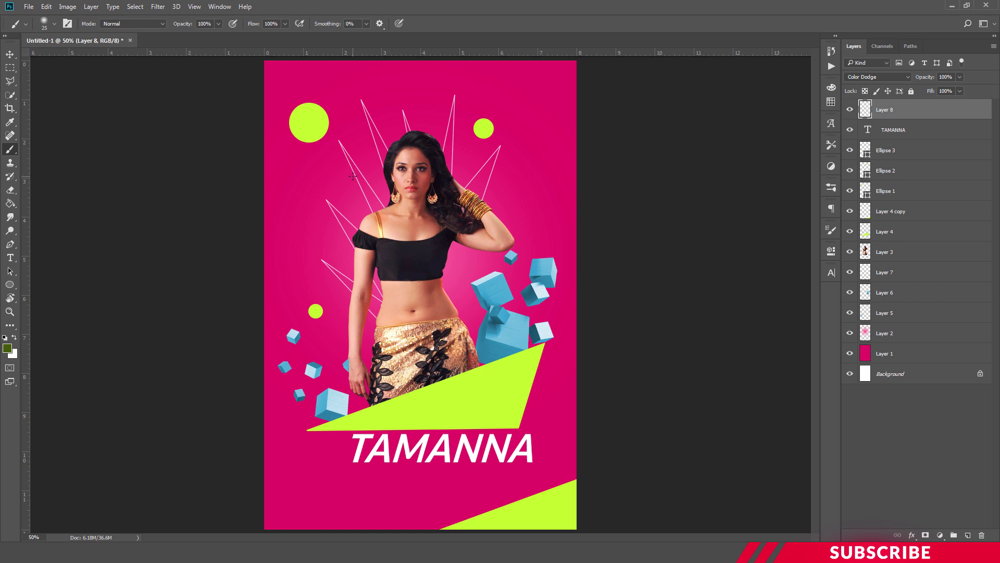
Step: Enlarge the brush to 200 px and paint a glow over the large lime circle beside the woman's head
key(bracketright)
key(bracketright)
key(bracketright)
key(bracketright)
key(bracketright)
key(bracketright)
key(bracketright)
key(bracketright)
key(bracketright)
key(bracketright)
key(bracketright)
key(bracketright)
key(bracketright)
key(bracketright)
key(bracketright)
drag(328, 133, 332, 127)
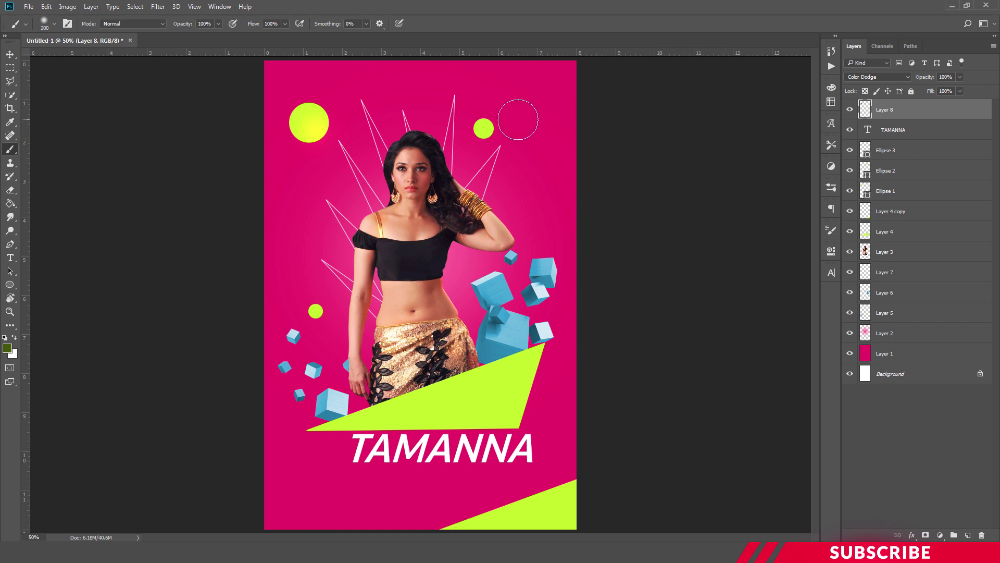
Step: Reduce the brush to 150 px and dab a glow beside the smaller lime circle on the other side of her head
key(bracketleft)
key(bracketleft)
click(493, 122)
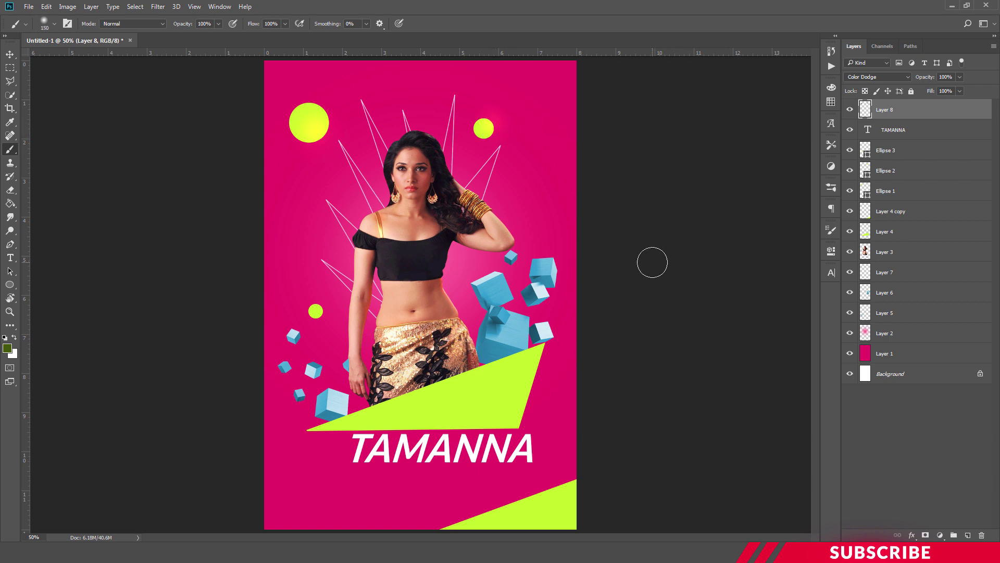
Step: Dab glows onto the large green shape with a 500 px brush and onto the green corner shape with a 400 px brush
key(bracketright)
key(bracketright)
key(bracketright)
click(499, 389)
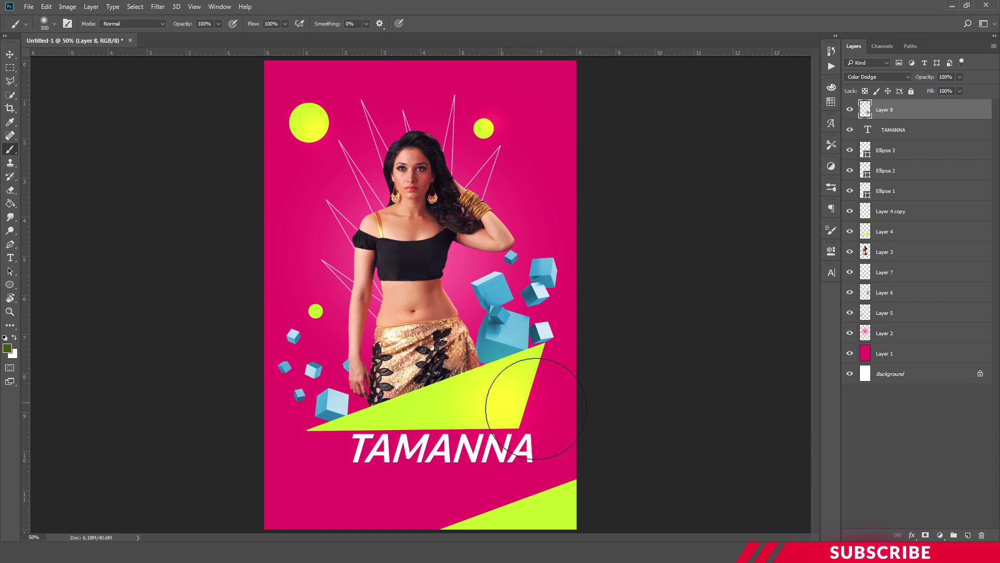
key(bracketleft)
click(553, 498)
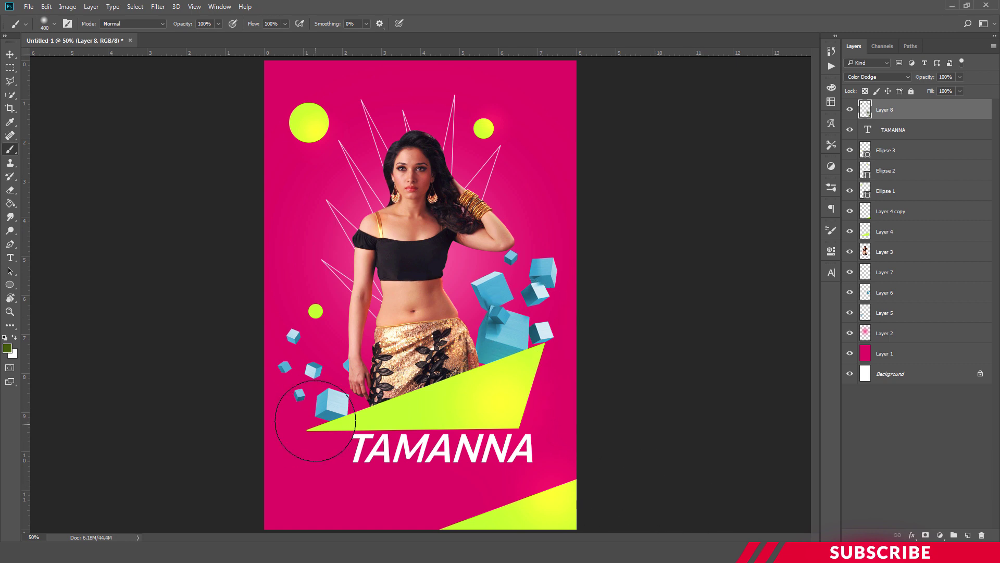
Step: Sample the blue of the largest cube as the foreground colour and darken it to a deep blue
click(7, 348)
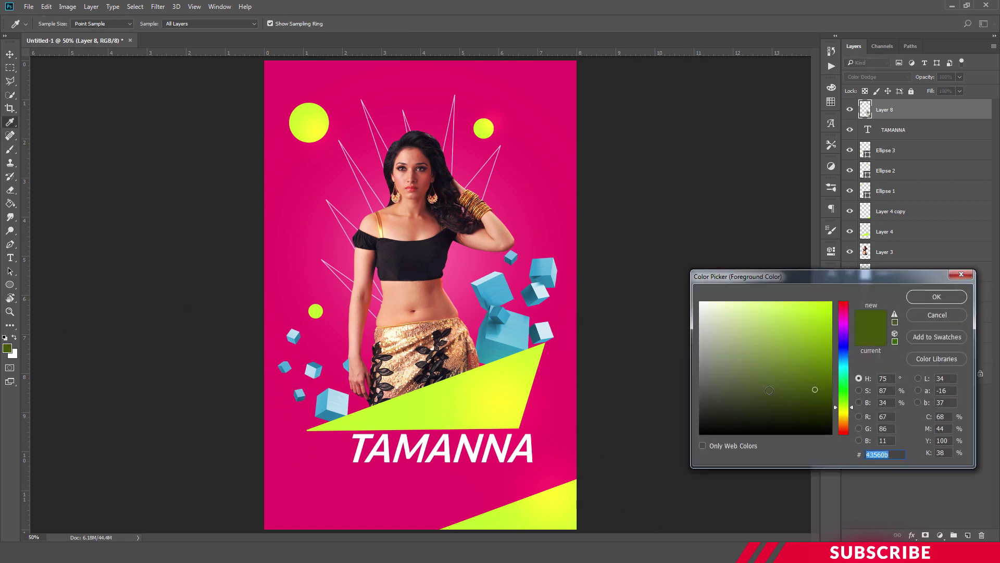
click(503, 334)
drag(797, 343, 824, 393)
click(916, 299)
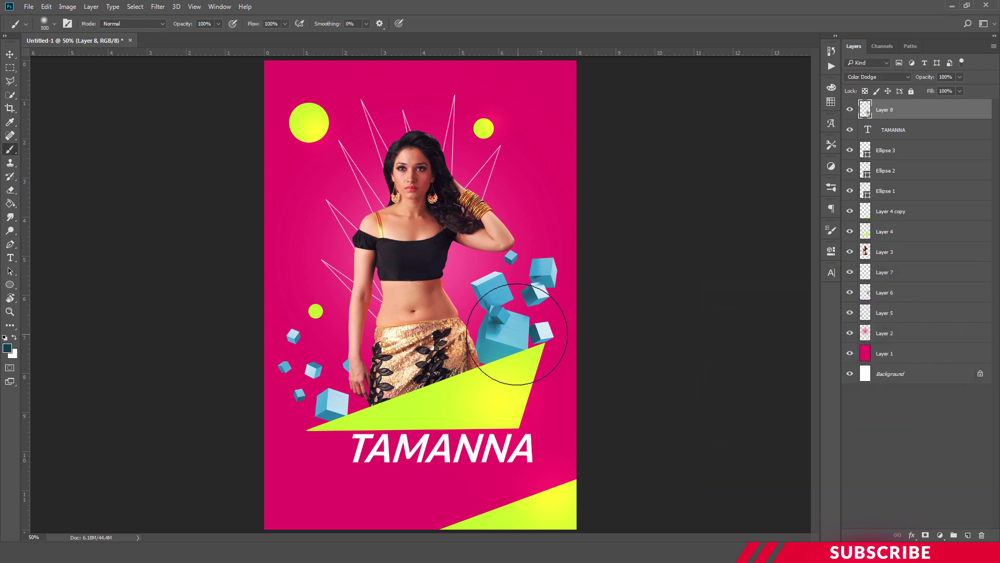
Step: Brush deep blue glows over the large cube cluster at 500 px and over the biggest cube on the opposite side
key(bracketleft)
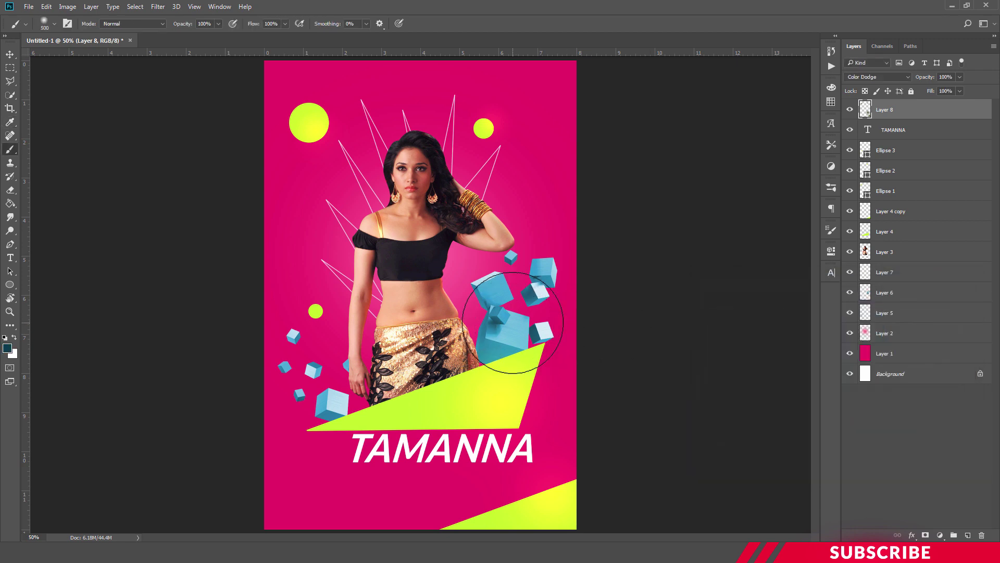
click(513, 318)
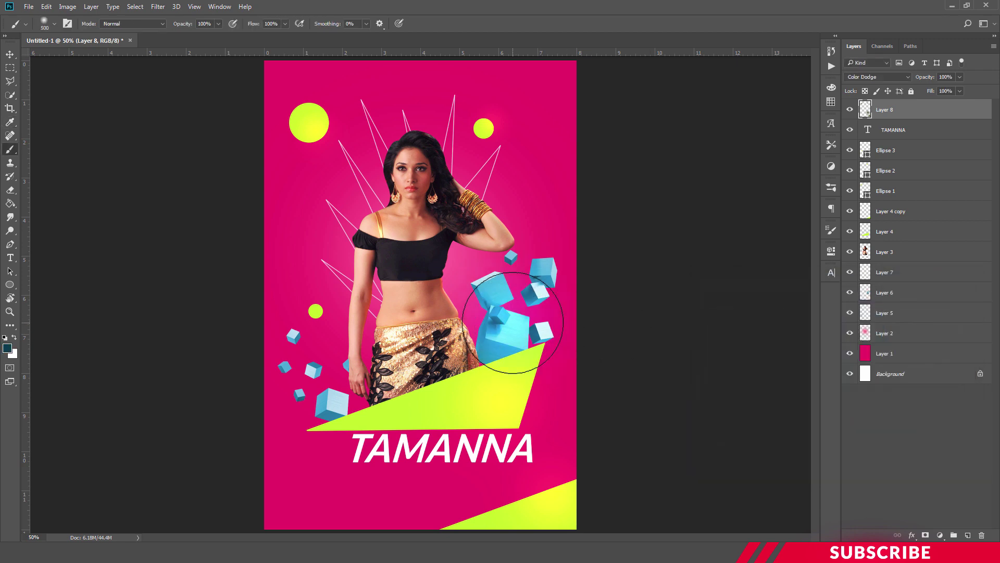
click(341, 388)
key(bracketleft)
click(516, 435)
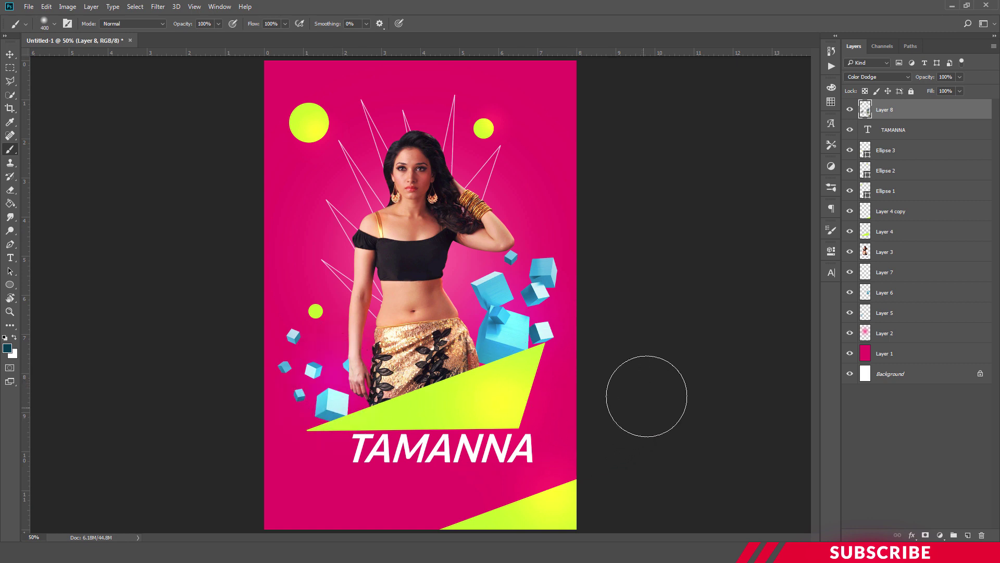
click(10, 55)
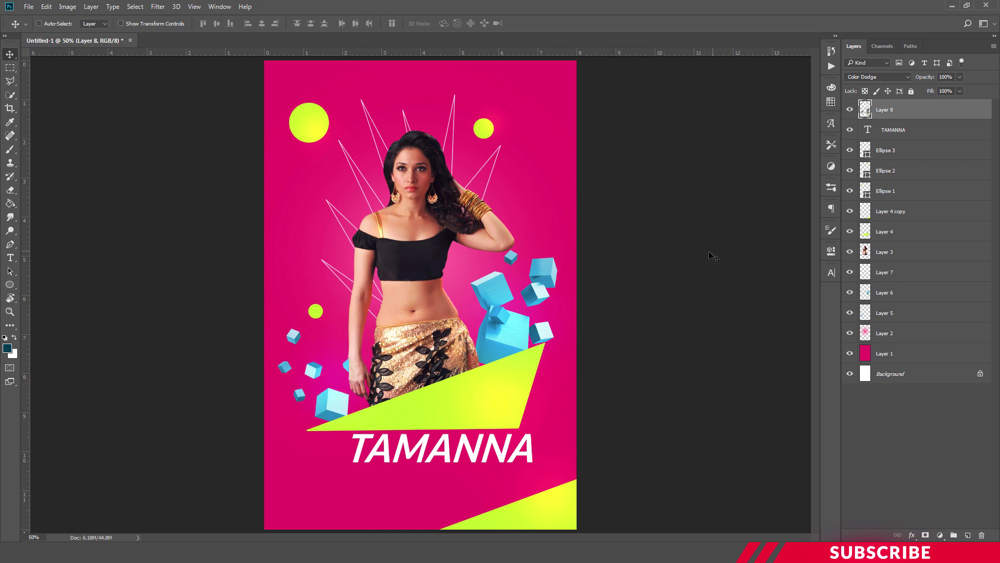
key(ctrl+minus)
key(ctrl+plus)
key(ctrl+minus)
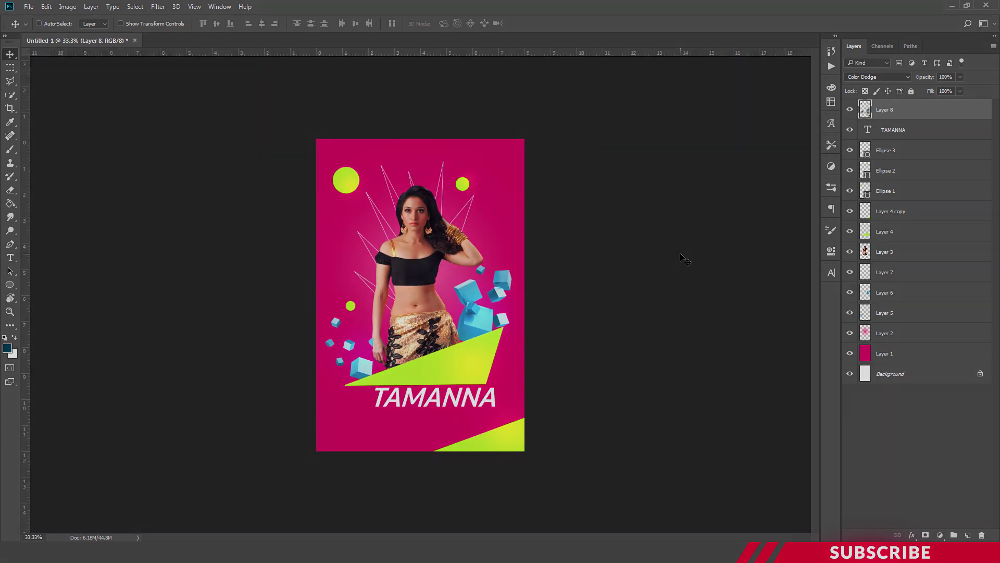